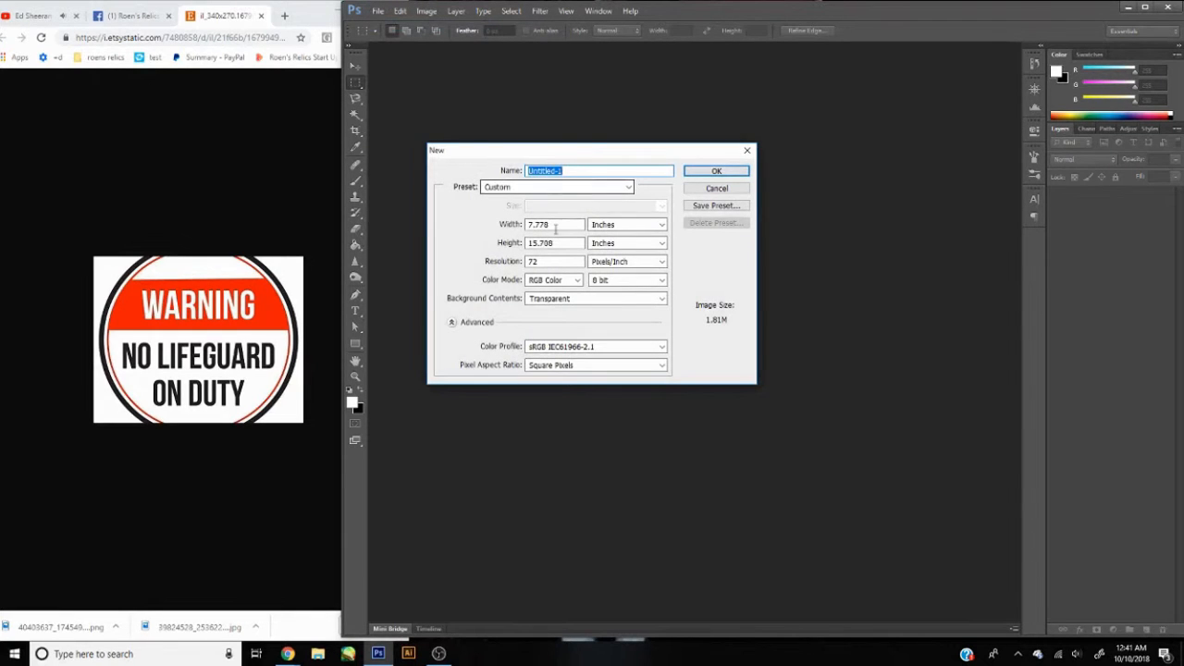
Step: Set the new document's size to 10 by 10 inches and its resolution to 300 pixels/inch
click(568, 225)
double_click(568, 225)
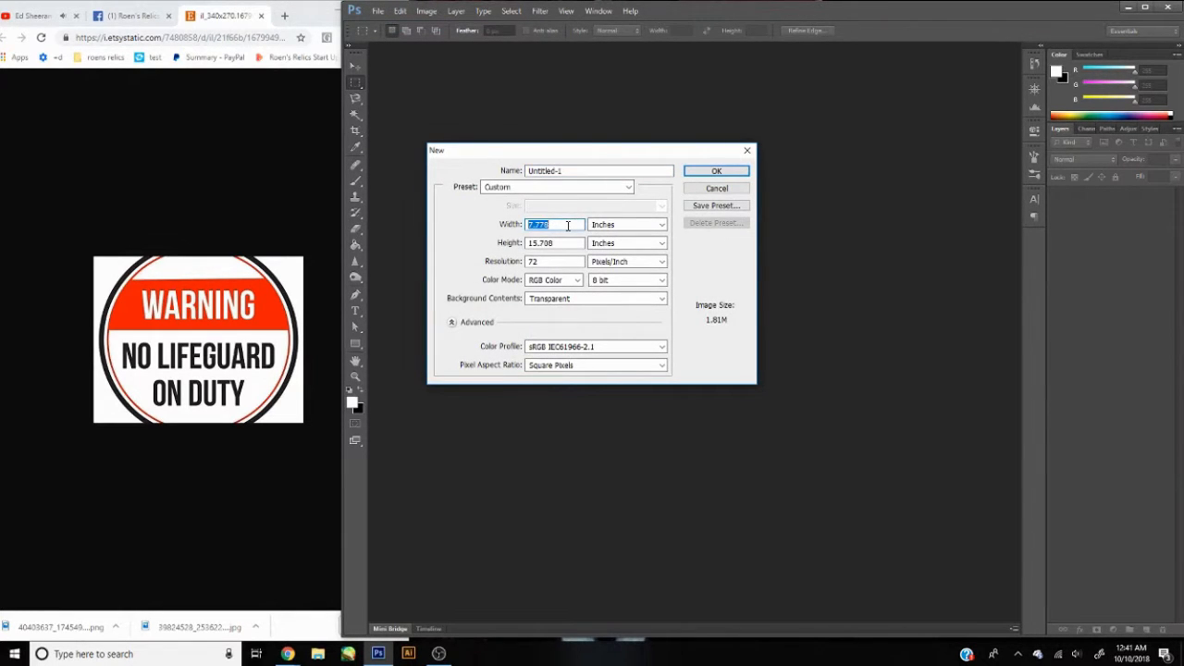
key(BackSpace)
text(10)
key(Tab)
key(Tab)
text(10)
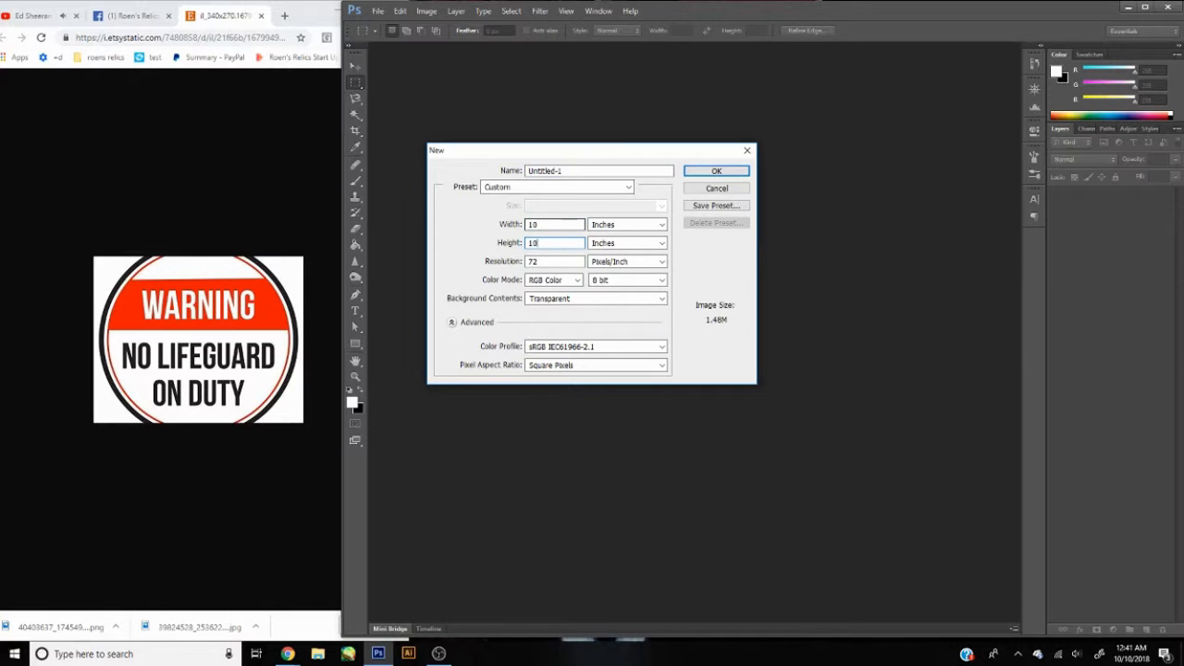
double_click(561, 264)
text(300)
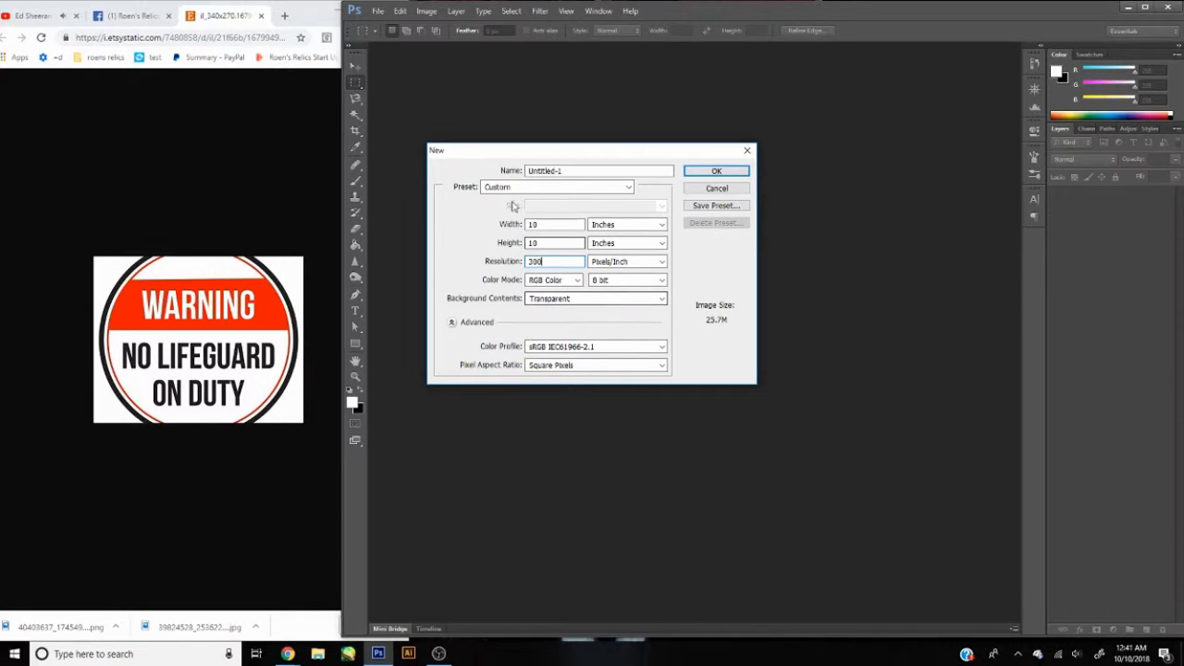
Step: Name the document "Lifeguard shirt" and create it
click(570, 171)
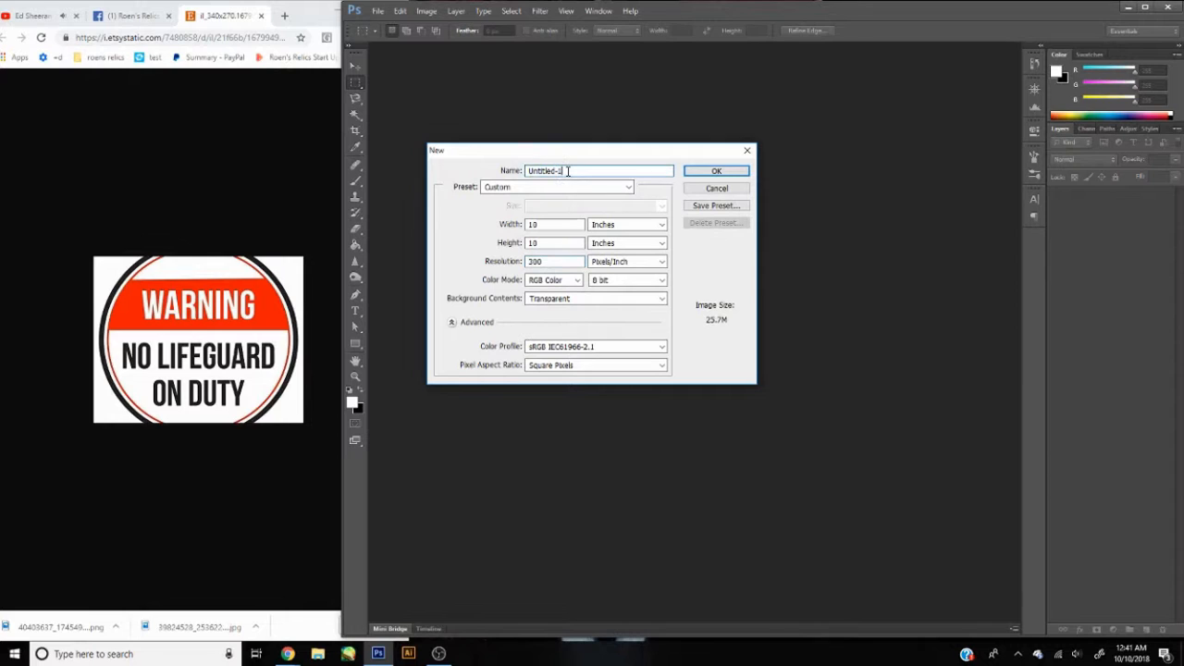
drag(568, 171, 468, 172)
text(Lifeguard shirt)
key(Return)
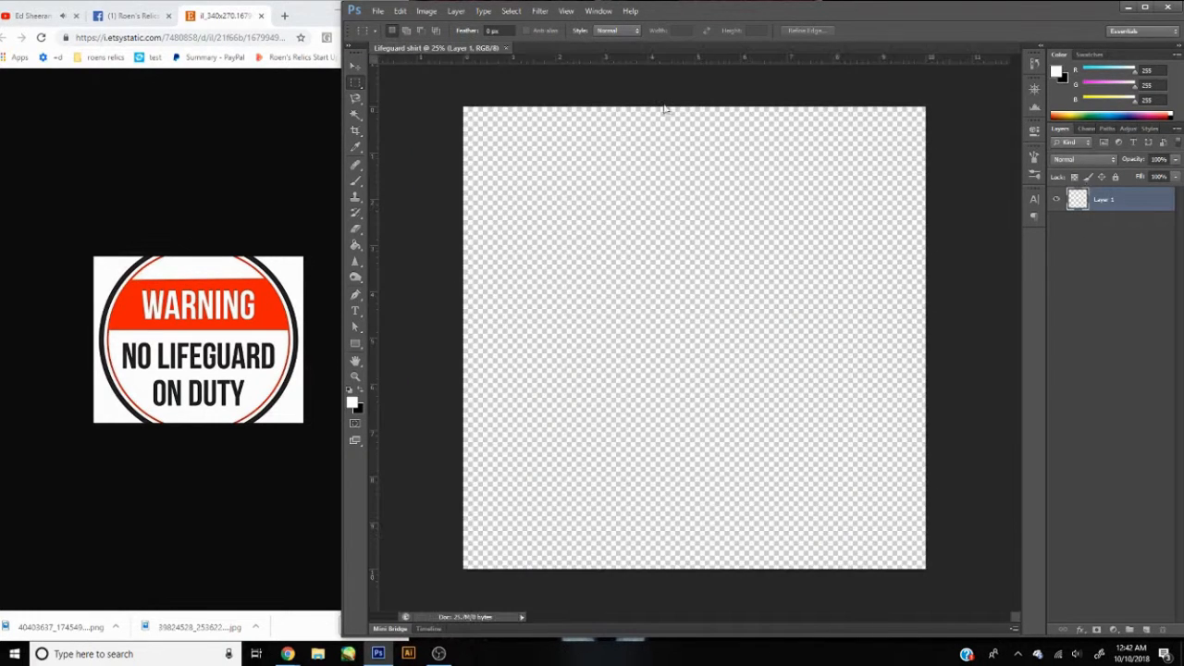
Step: Create a 100 × 100 px circle with the Ellipse tool and thicken its black stroke
click(359, 345)
right_click(360, 345)
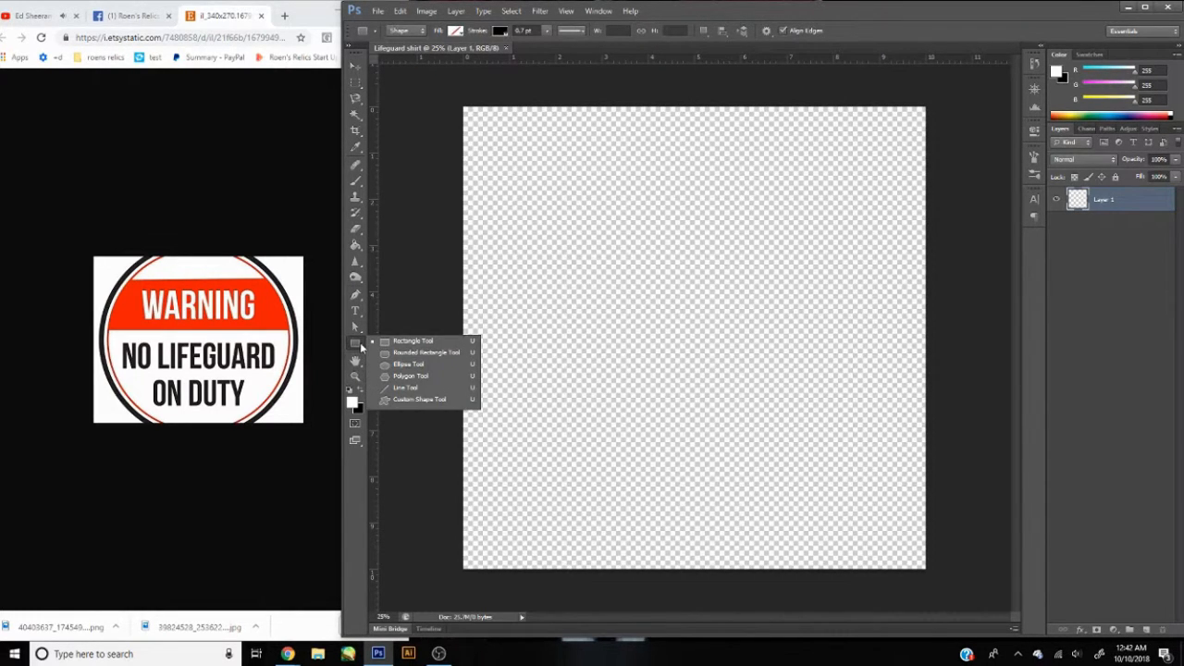
click(411, 364)
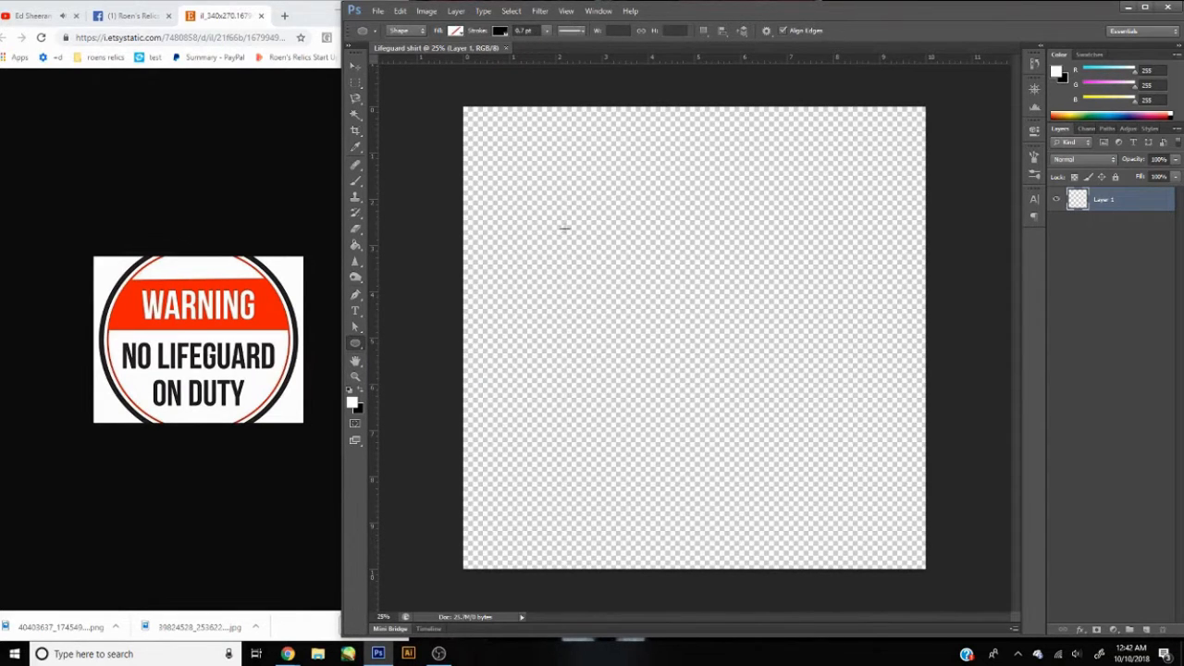
click(603, 208)
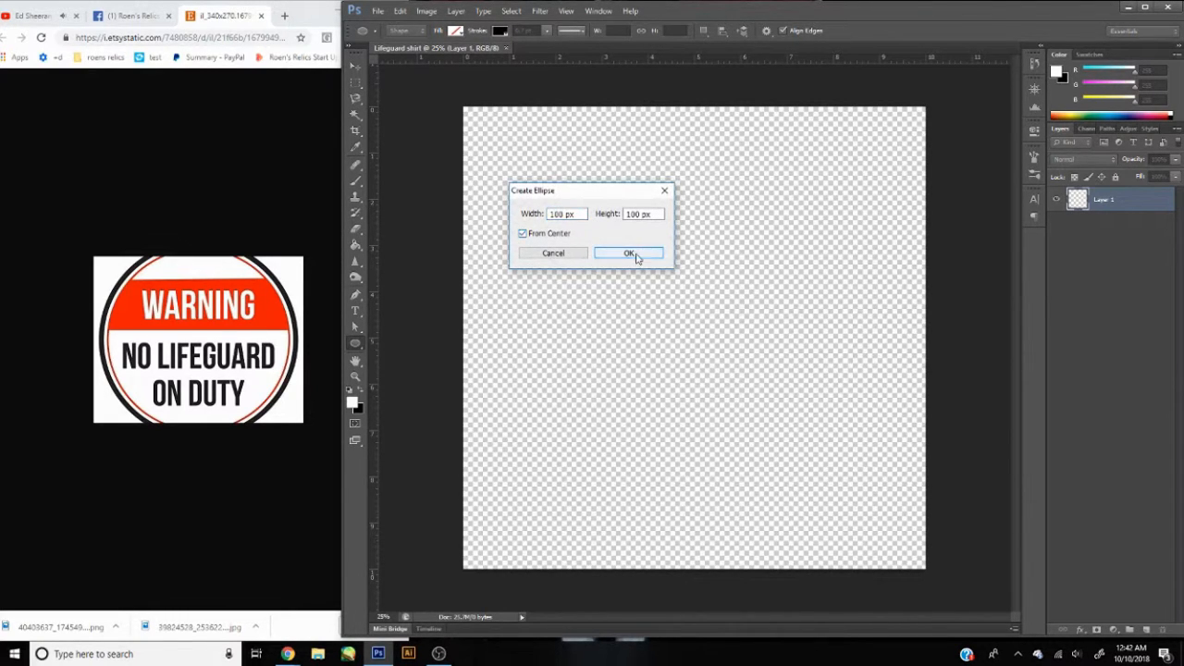
click(630, 255)
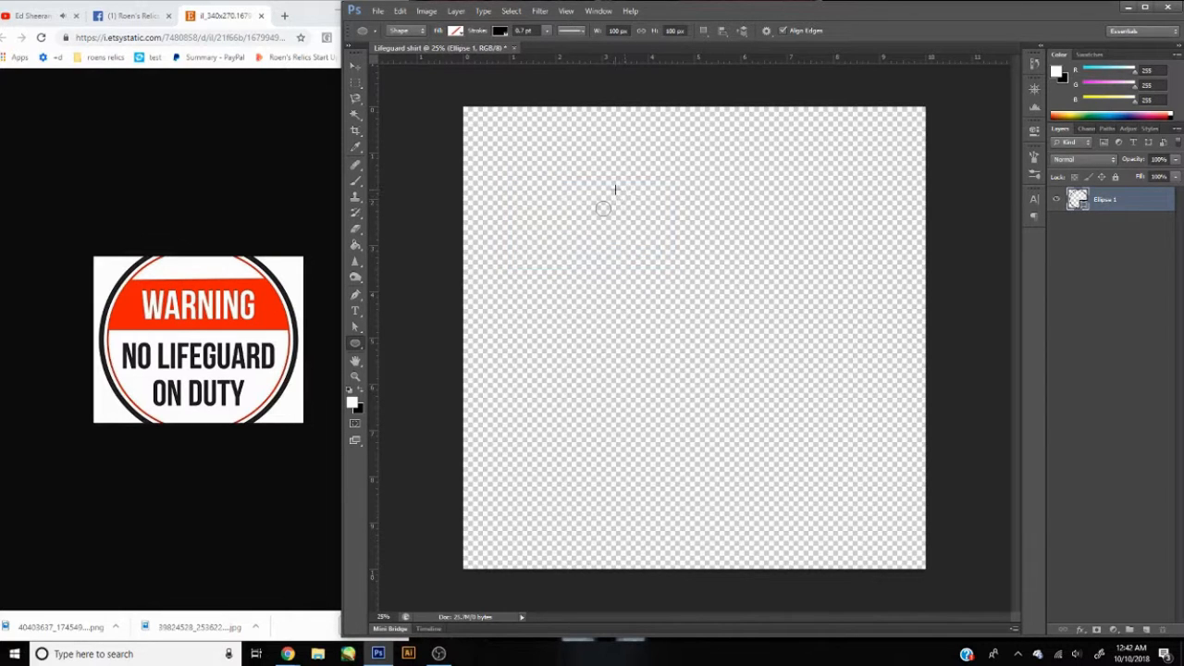
click(545, 32)
drag(546, 43, 556, 46)
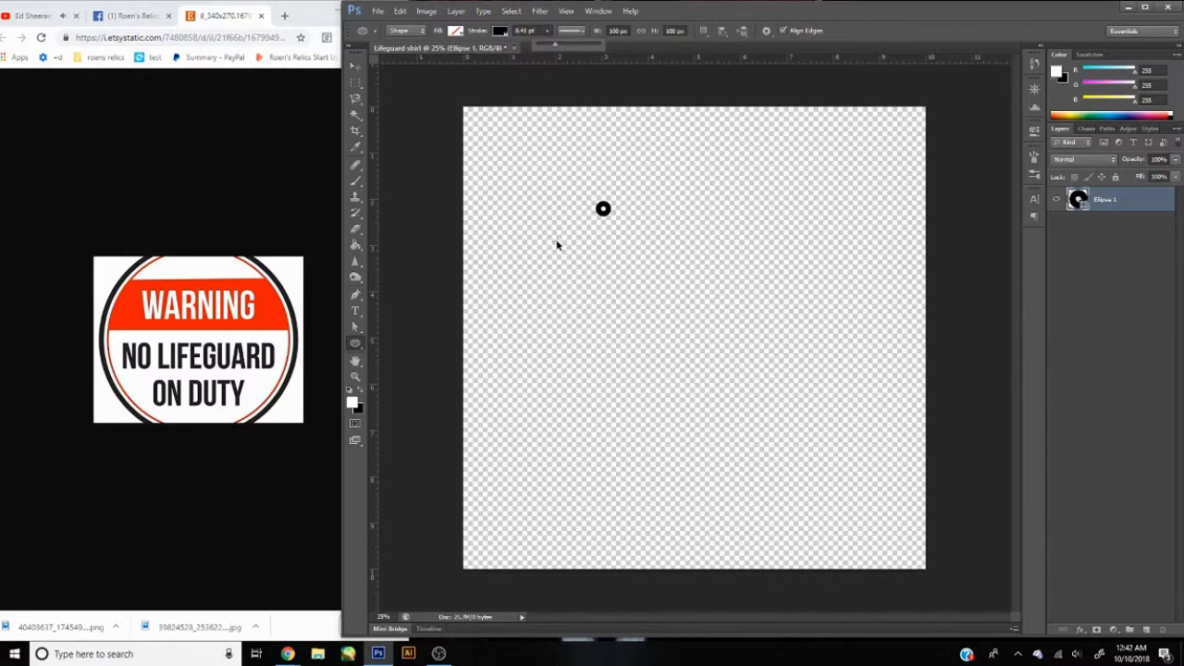
Step: Scale the circle up to about 2720% so it nearly fills the canvas, and thicken its black stroke further
key(ctrl+t)
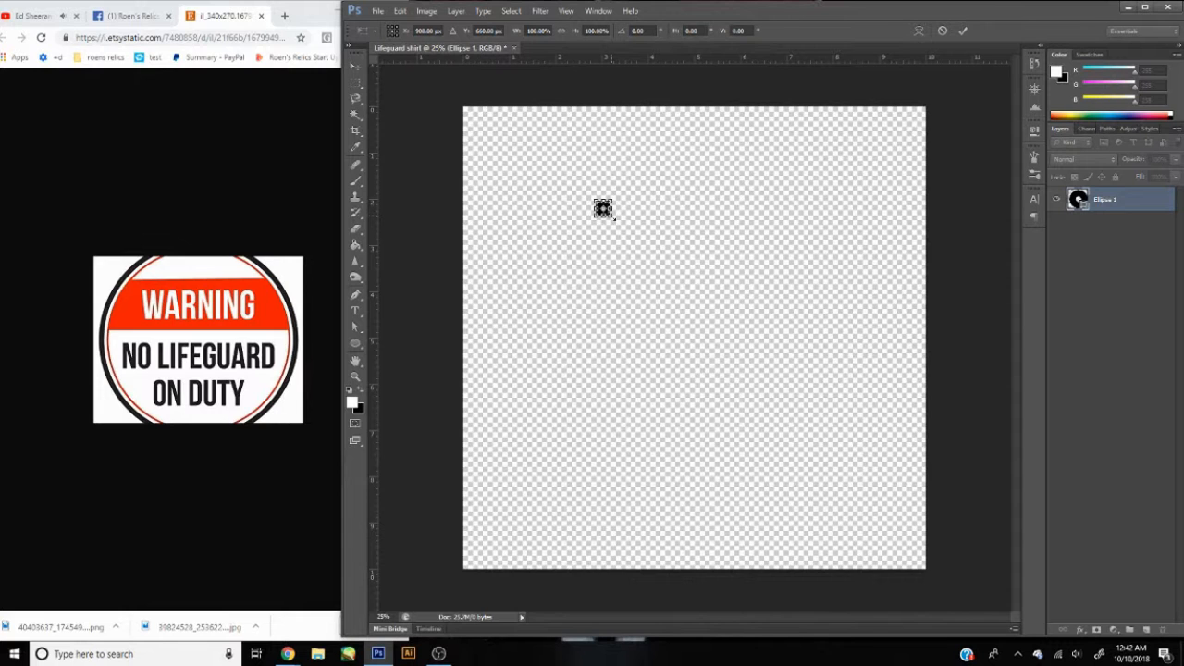
drag(615, 218, 922, 526)
drag(640, 256, 523, 188)
drag(802, 453, 898, 553)
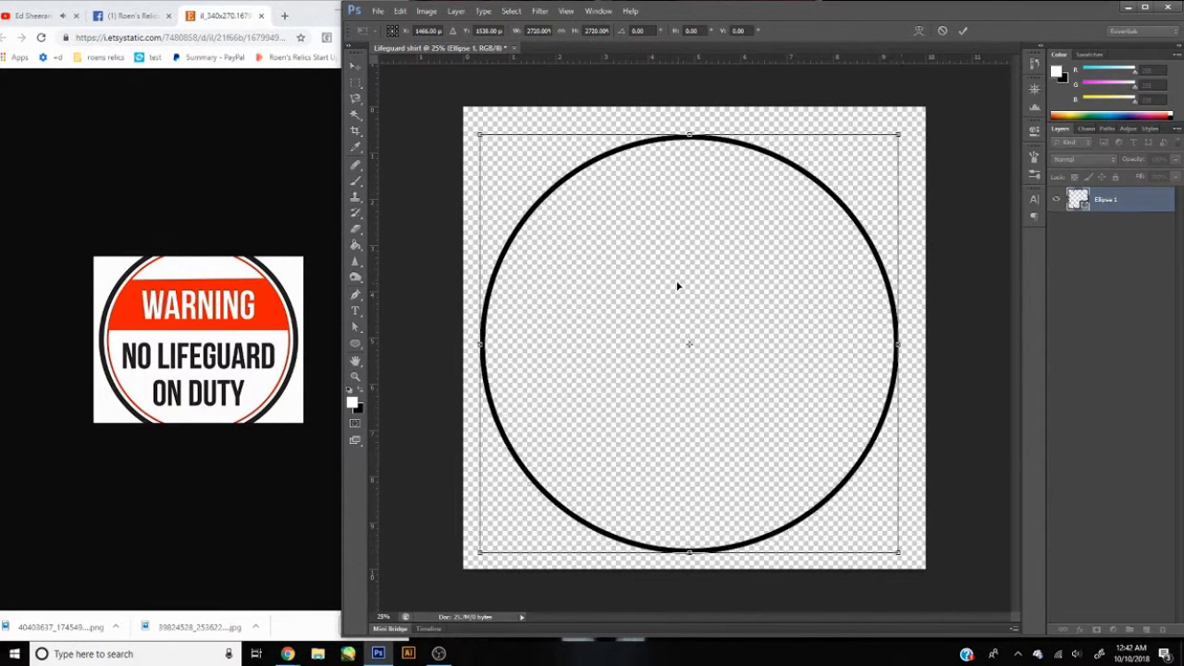
click(964, 31)
drag(547, 43, 556, 52)
key(v)
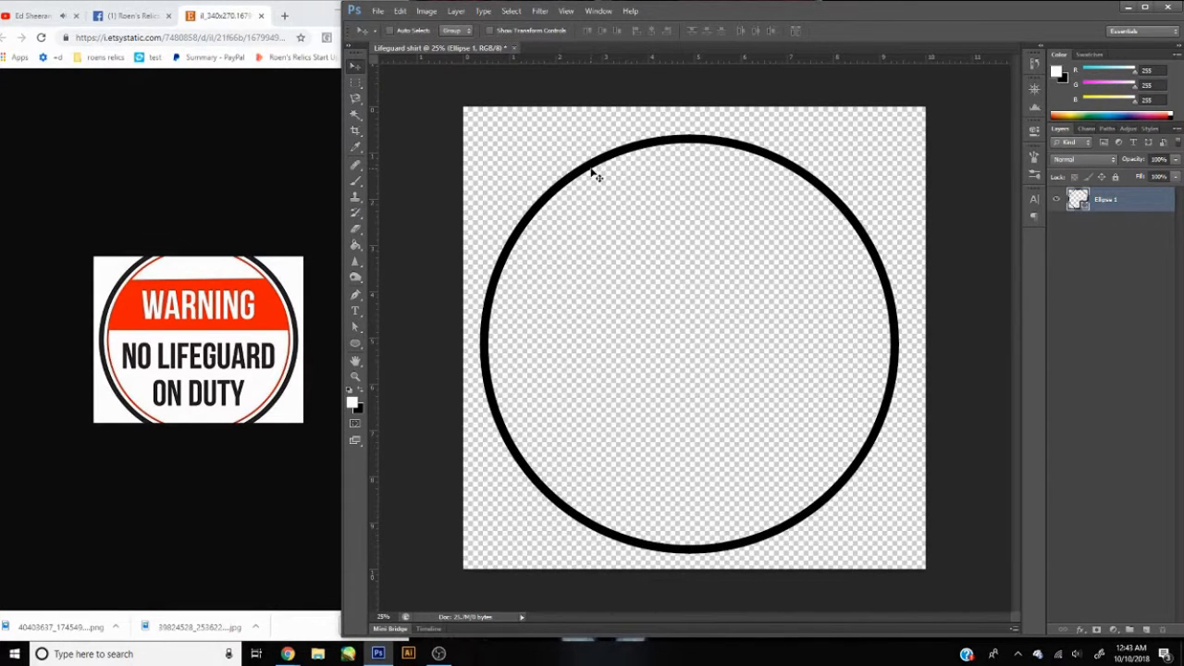
Step: Add a second ellipse ring over the first and scale it down proportionally to about 8.56 inches
click(356, 343)
click(690, 312)
click(567, 252)
key(v)
drag(683, 130, 717, 122)
key(ctrl+t)
drag(483, 134, 507, 162)
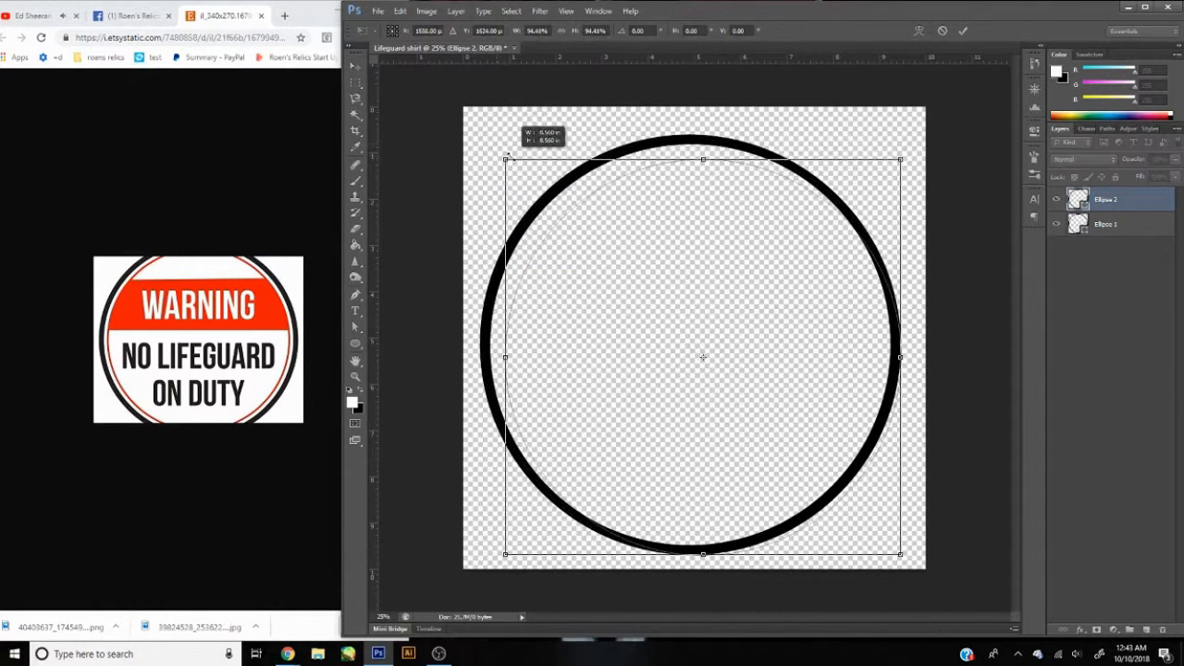
key(Return)
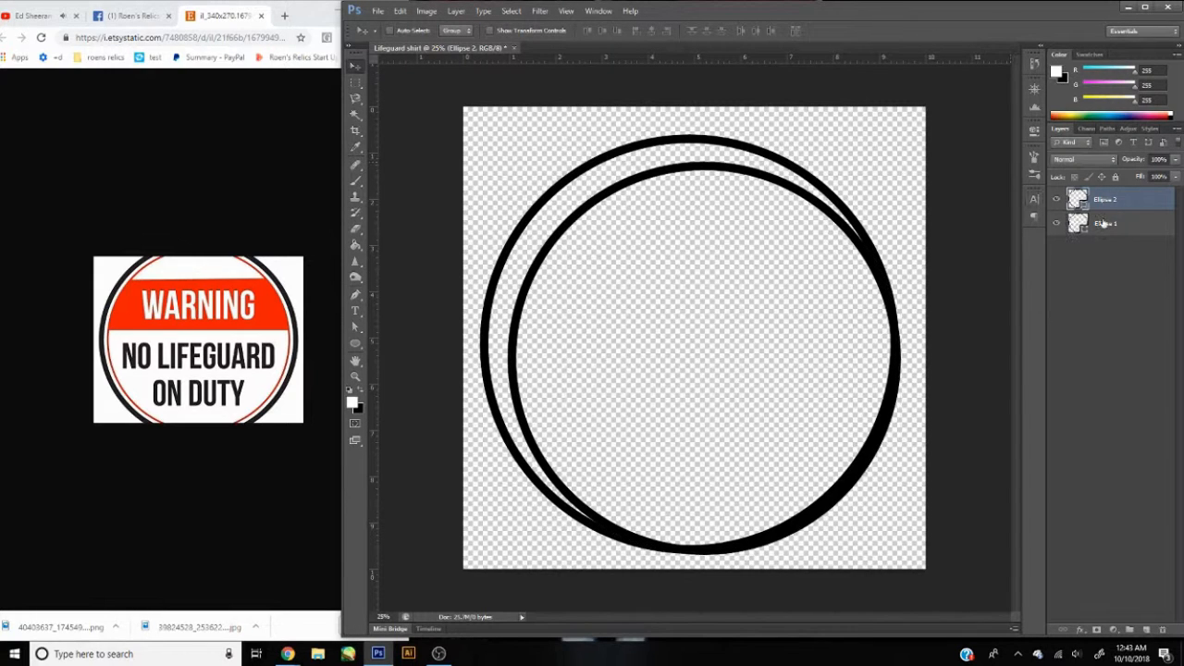
Step: Align the two rings on their vertical and horizontal centers
shift+click(1111, 223)
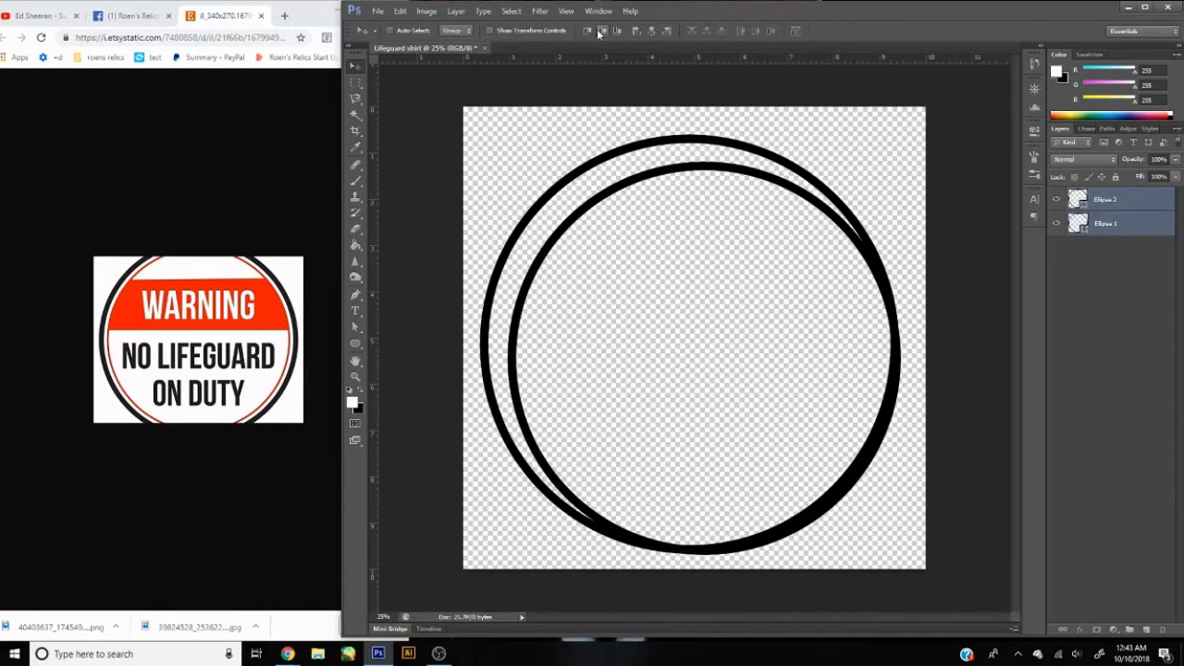
click(602, 34)
click(651, 32)
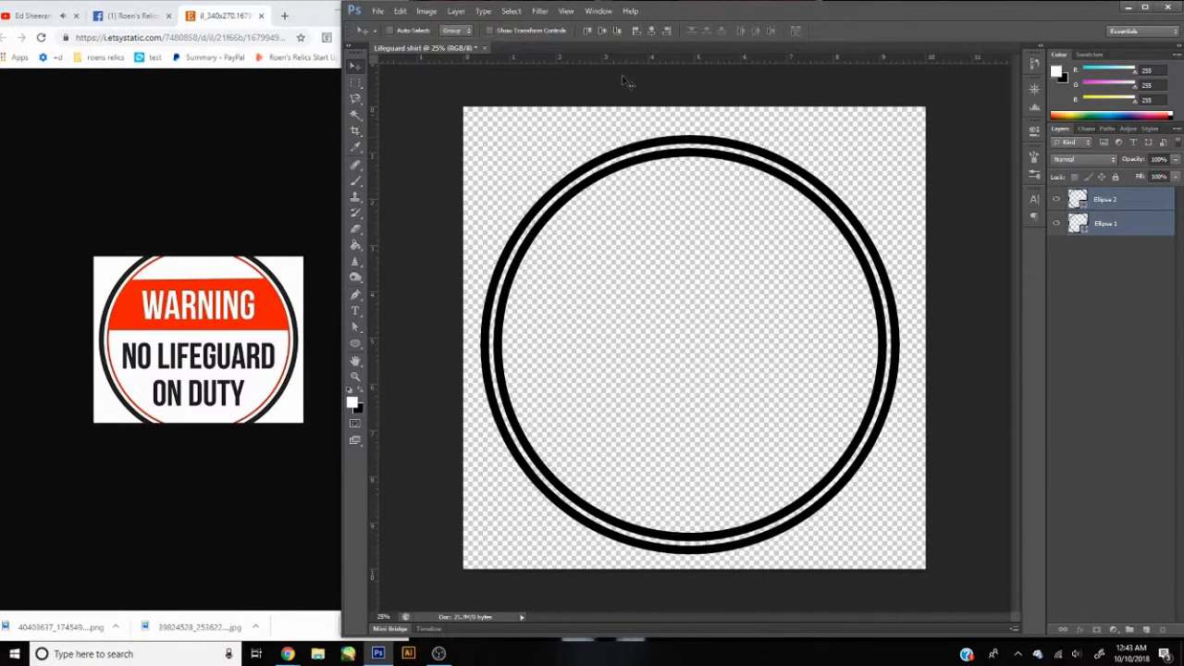
Step: Thin the inner ring's stroke and change its color to red
click(1136, 203)
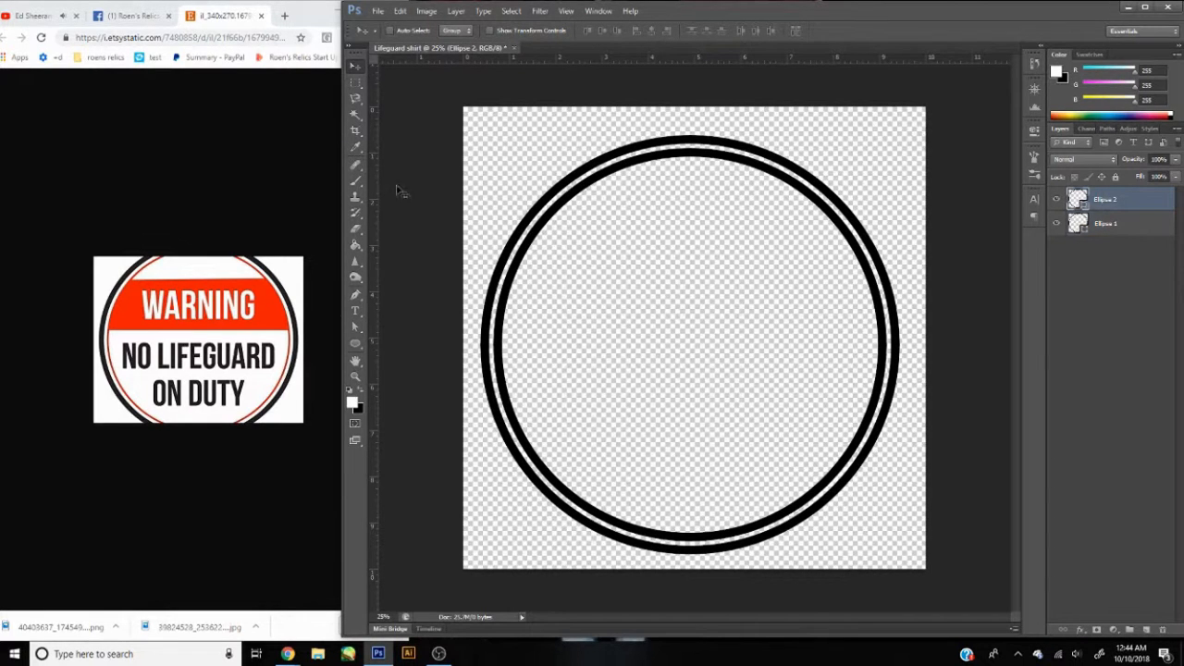
click(355, 343)
click(547, 32)
drag(542, 48, 539, 47)
click(500, 32)
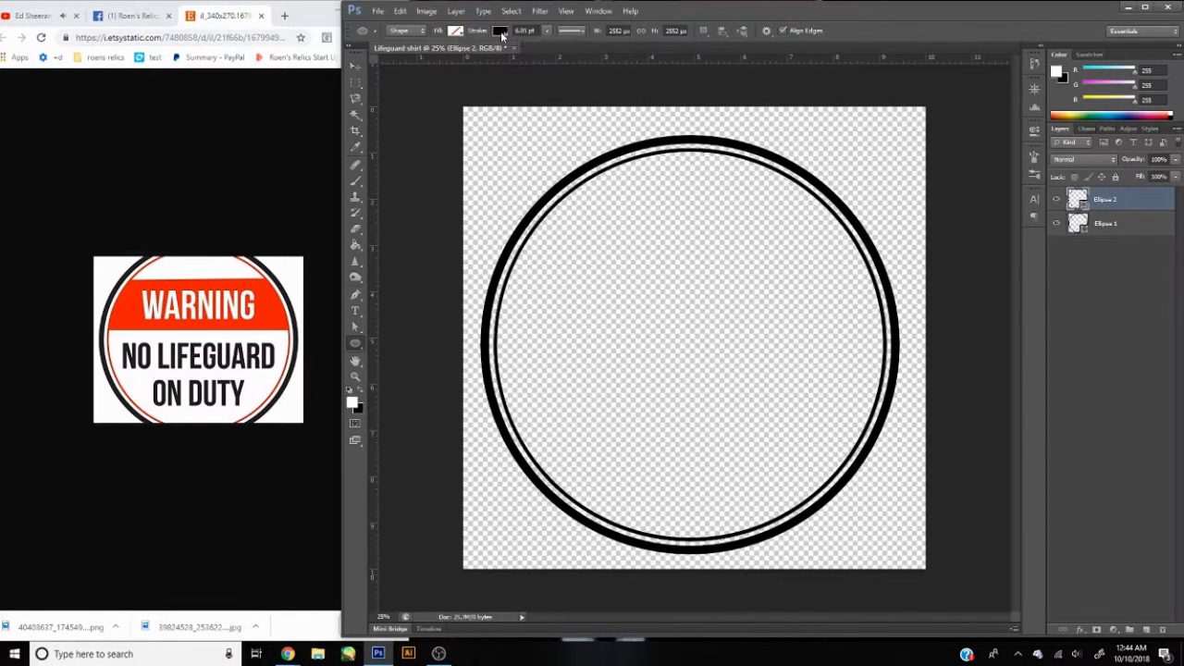
click(502, 36)
click(440, 102)
click(617, 55)
key(v)
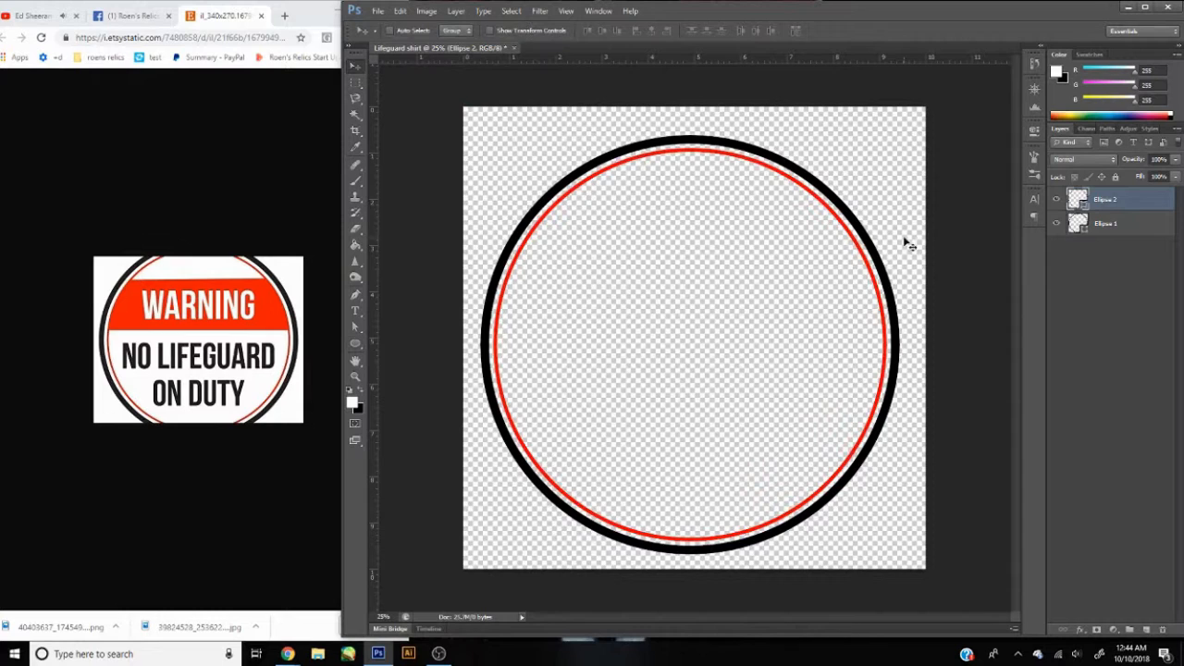
Step: Scale the red ring down to about 97% and center it again inside the black ring
key(ctrl+t)
drag(887, 149, 876, 159)
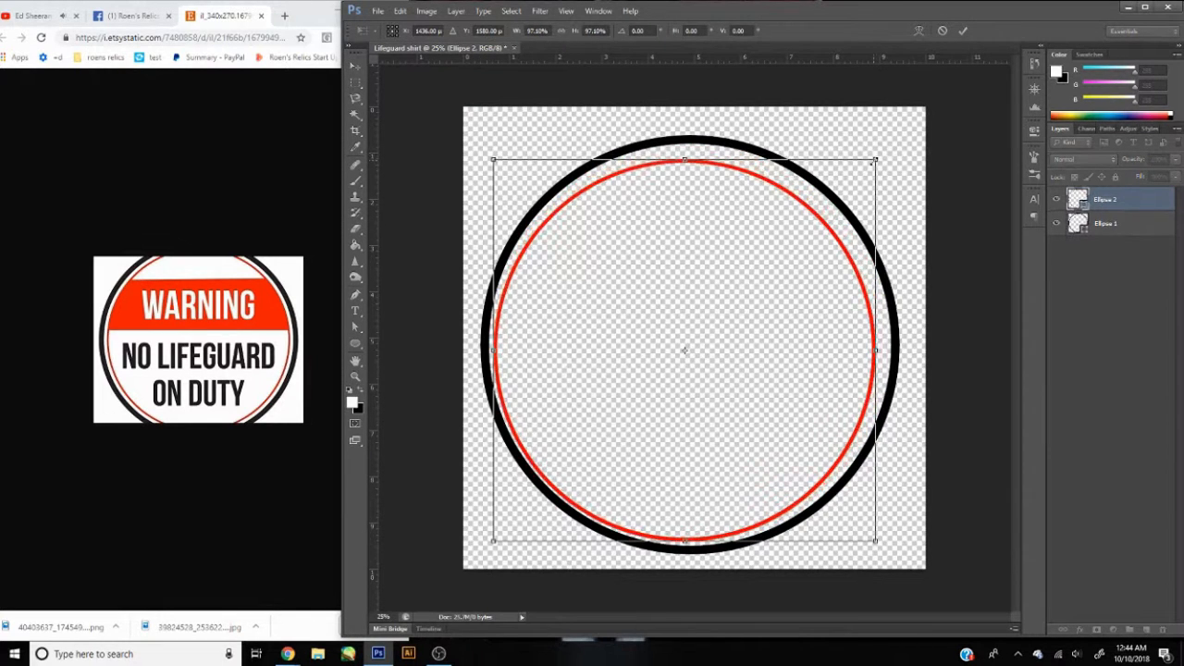
key(Return)
shift+click(1088, 220)
click(602, 31)
click(652, 31)
click(338, 228)
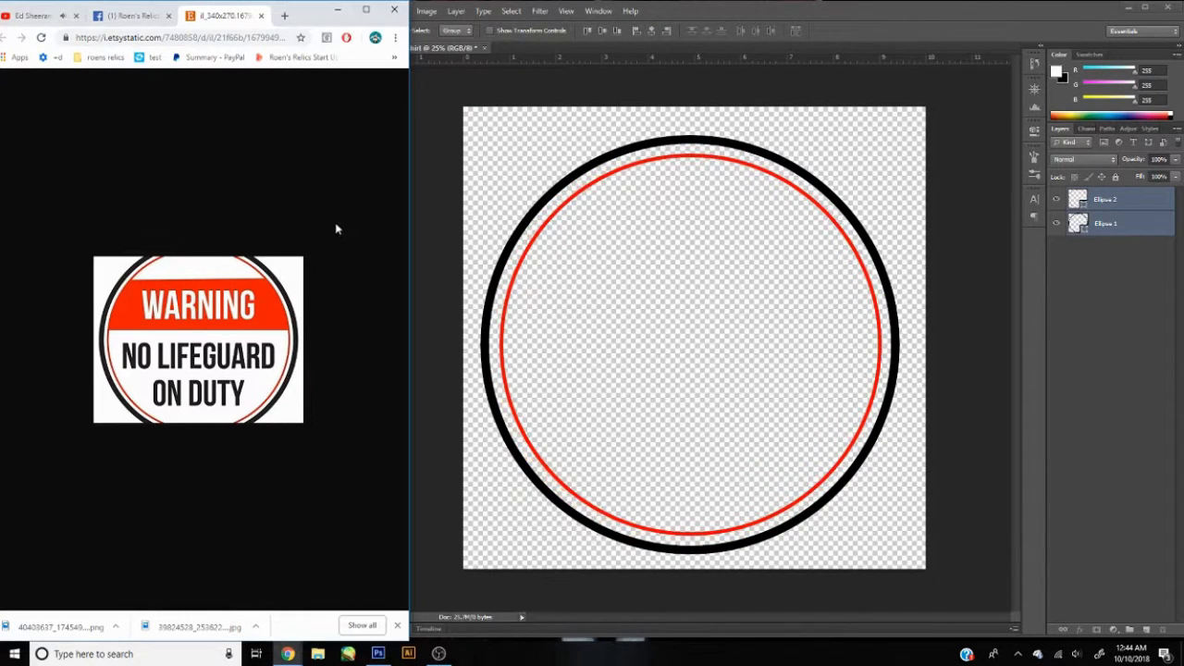
click(1102, 412)
click(357, 346)
click(405, 377)
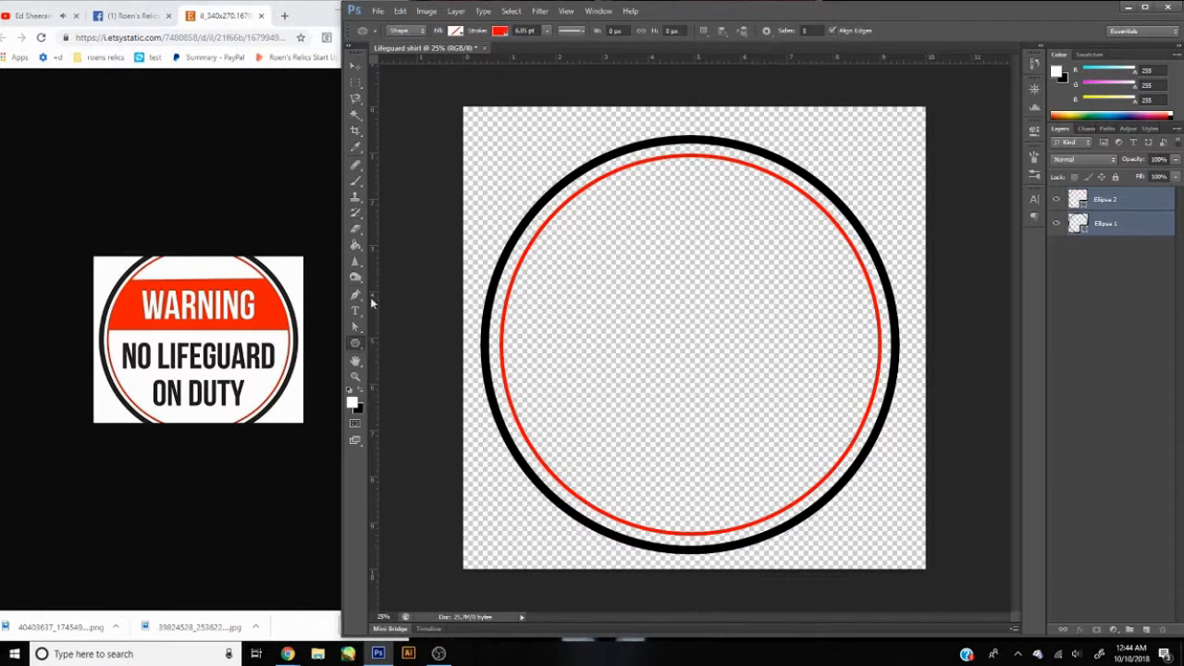
Step: Draw a horizontal red line across the upper part of the red ring with the Pen tool, undoing the extra points
click(355, 294)
click(398, 292)
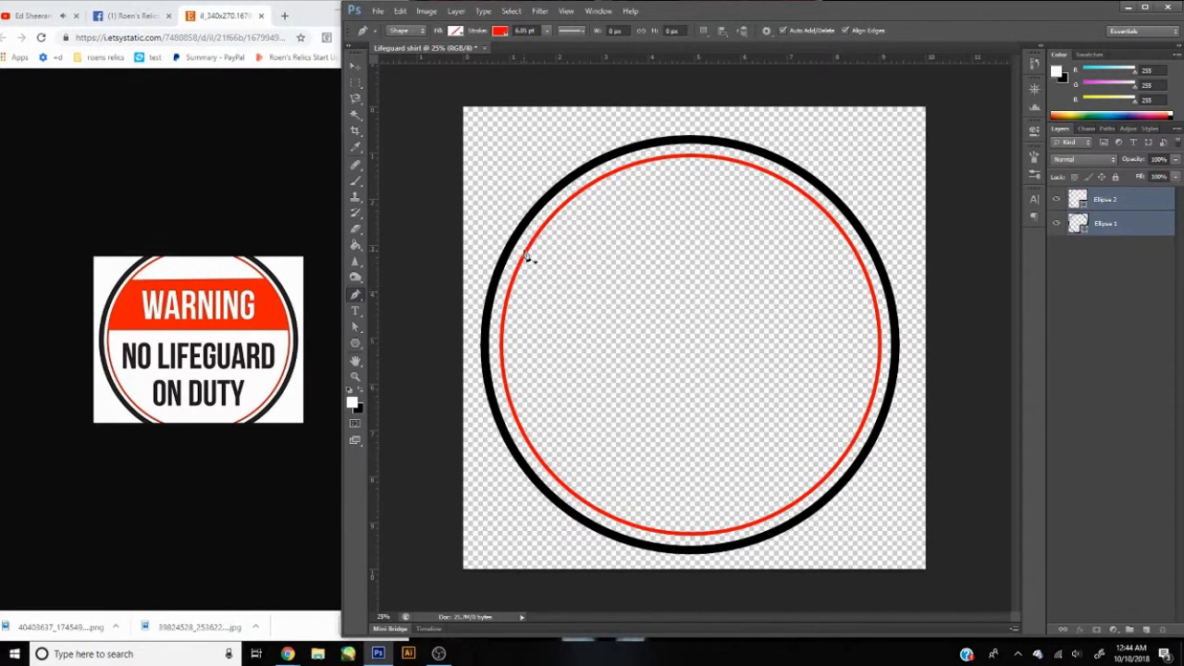
click(546, 224)
drag(841, 227, 875, 285)
click(518, 275)
key(ctrl+alt+z)
key(ctrl+alt+z)
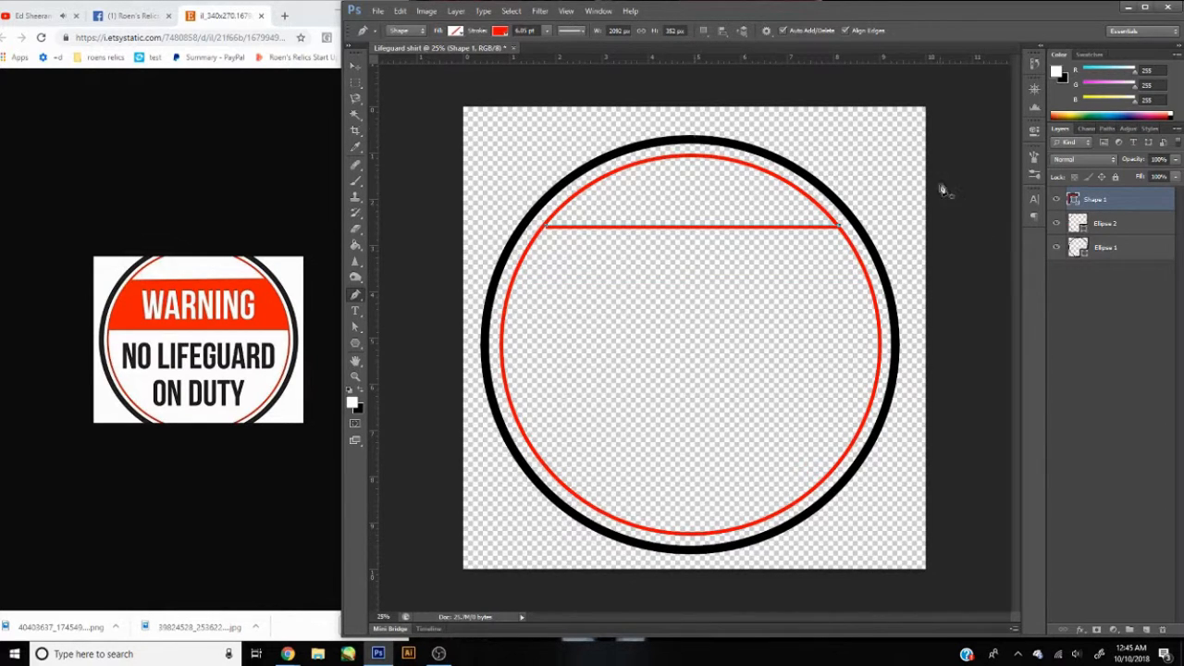
Step: Draw the band's remaining outline down along the ring's right curve and straight back across to its left side
click(847, 238)
click(862, 264)
click(873, 292)
click(510, 304)
Step: Merge all the visible shape layers into a single layer so the band can be filled
key(g)
click(680, 211)
key(Return)
right_click(1112, 198)
click(1097, 487)
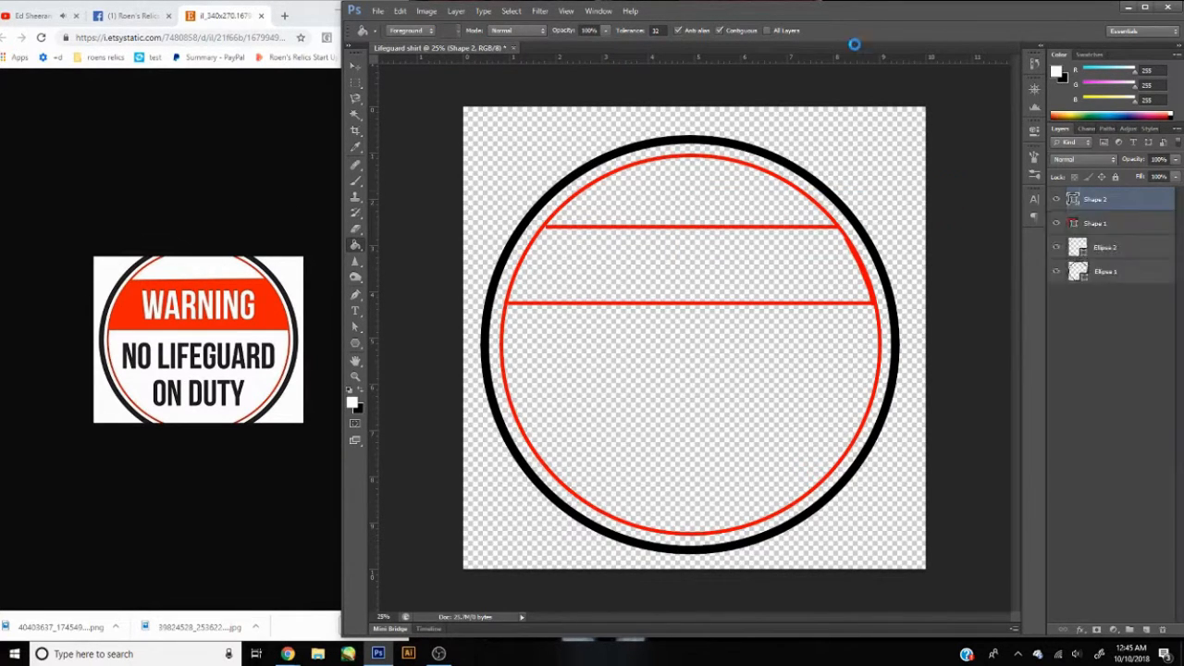
Step: Fill the band with the red sampled from the ring using the Paint Bucket
click(630, 272)
click(355, 147)
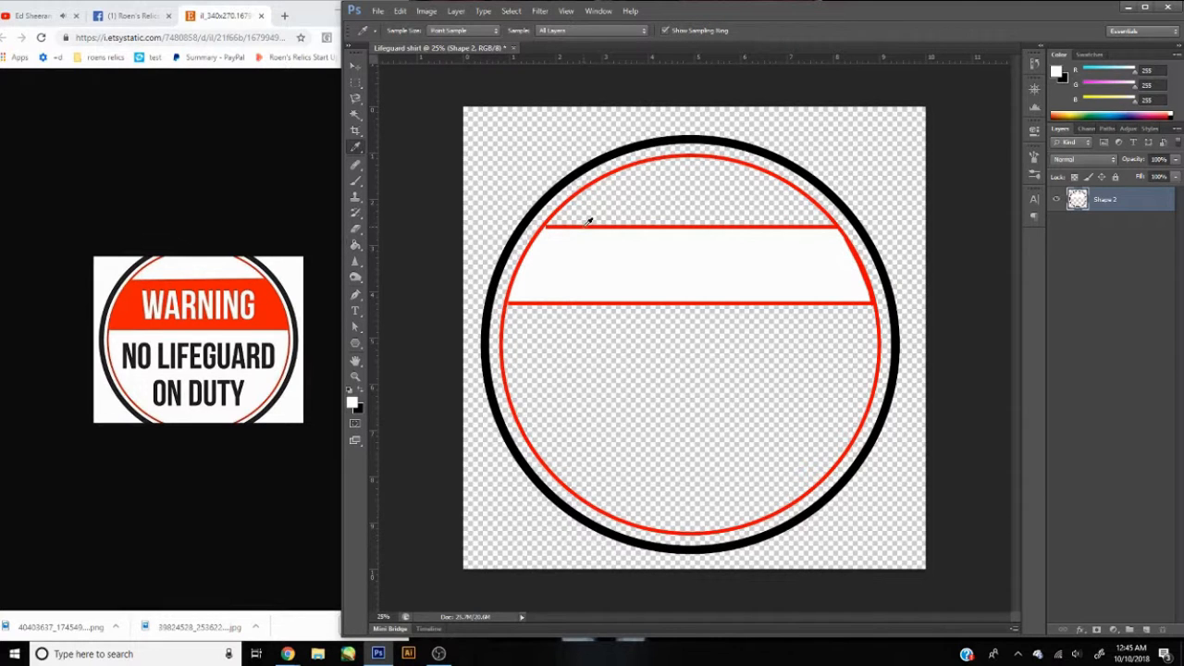
click(554, 215)
click(356, 245)
click(774, 264)
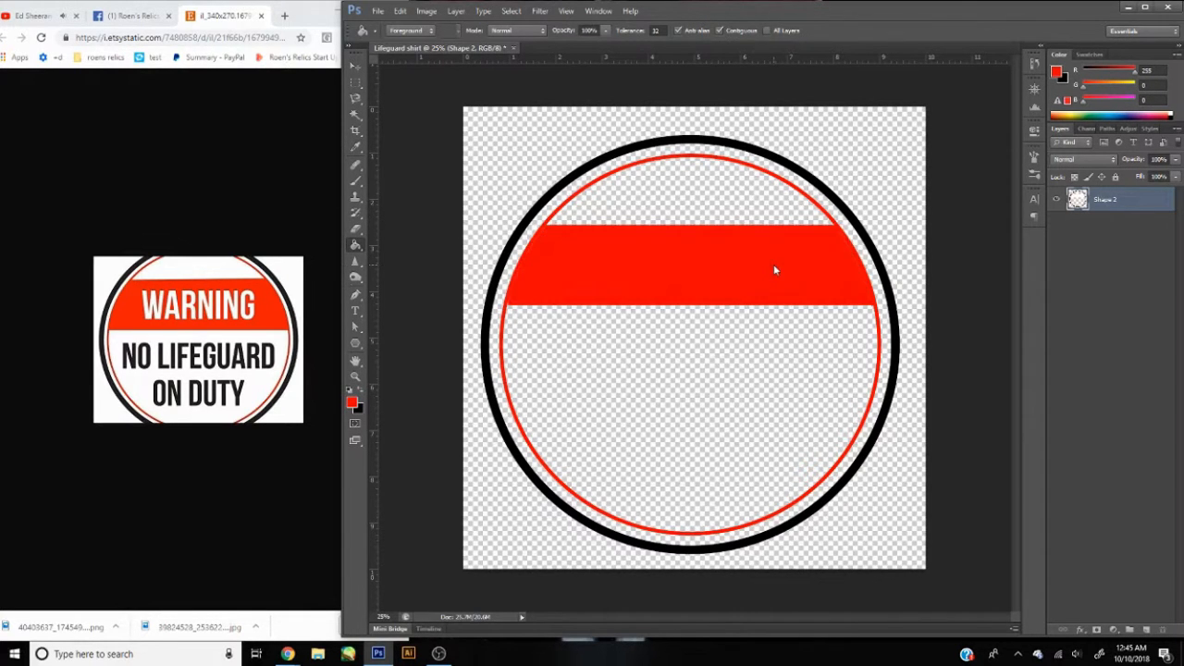
Step: Touch up the gap at the red band's lower-left corner with a smaller red brush
click(355, 181)
key(ctrl+plus)
key(ctrl+plus)
drag(742, 617, 698, 617)
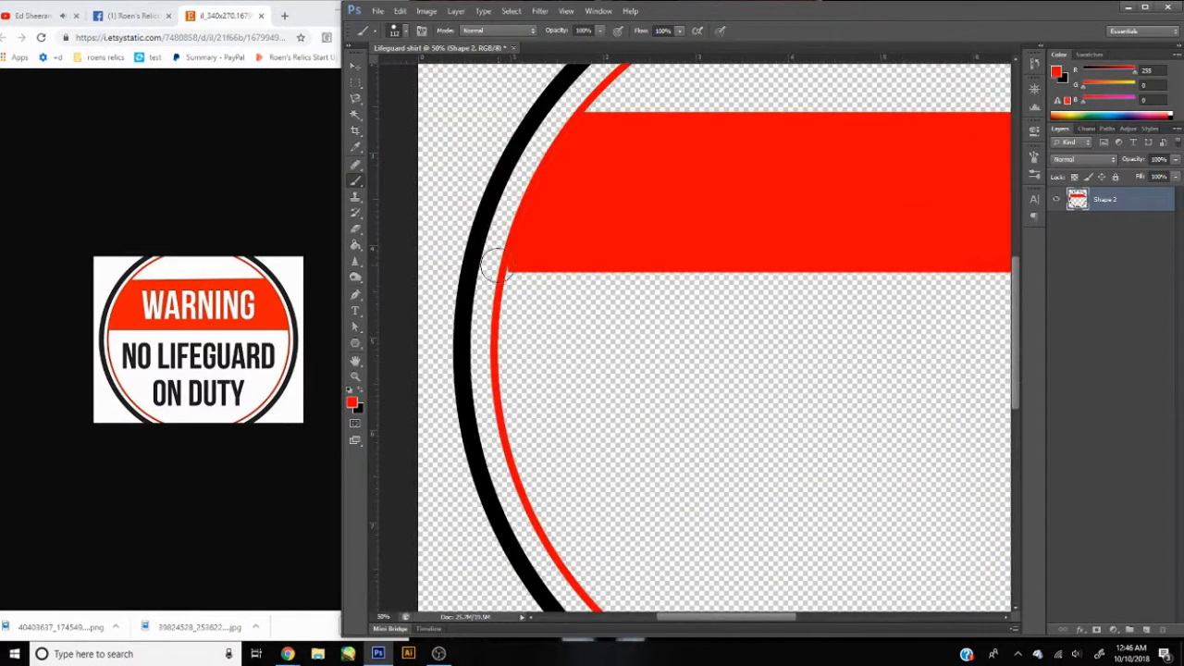
click(405, 31)
drag(428, 69, 406, 70)
click(508, 267)
Step: Place the white text "Warning" on the red band in the Copperplate Gothic font
key(ctrl+minus)
key(ctrl+minus)
key(ctrl+minus)
key(t)
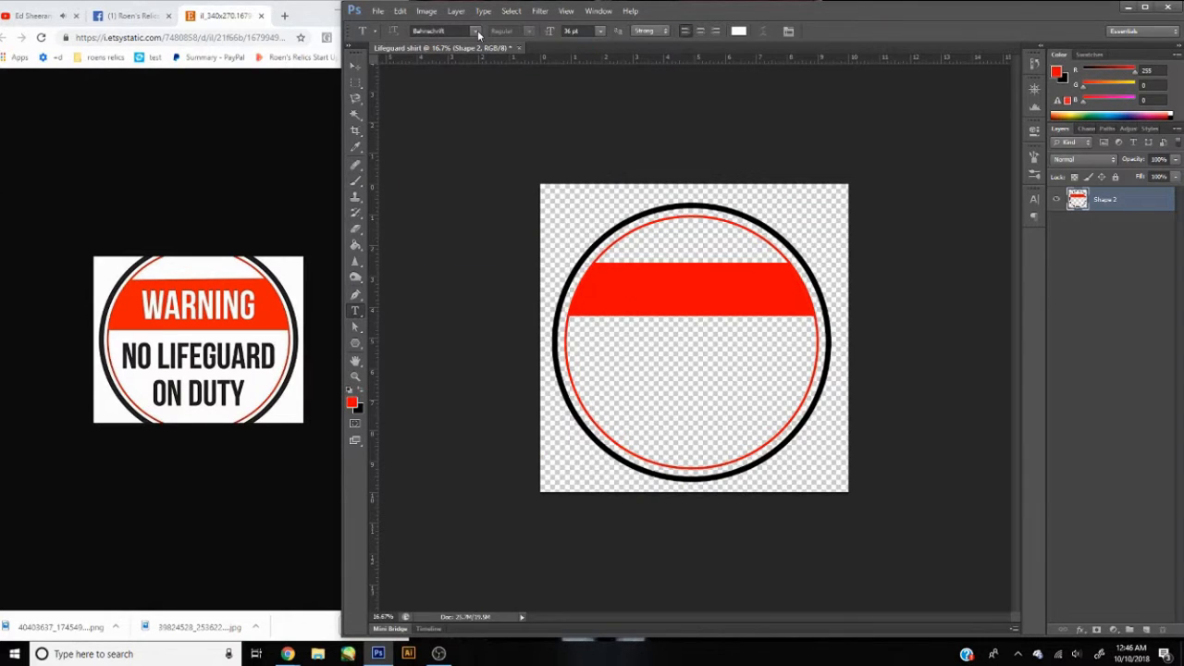
click(467, 31)
scroll(525, 410, down, 4)
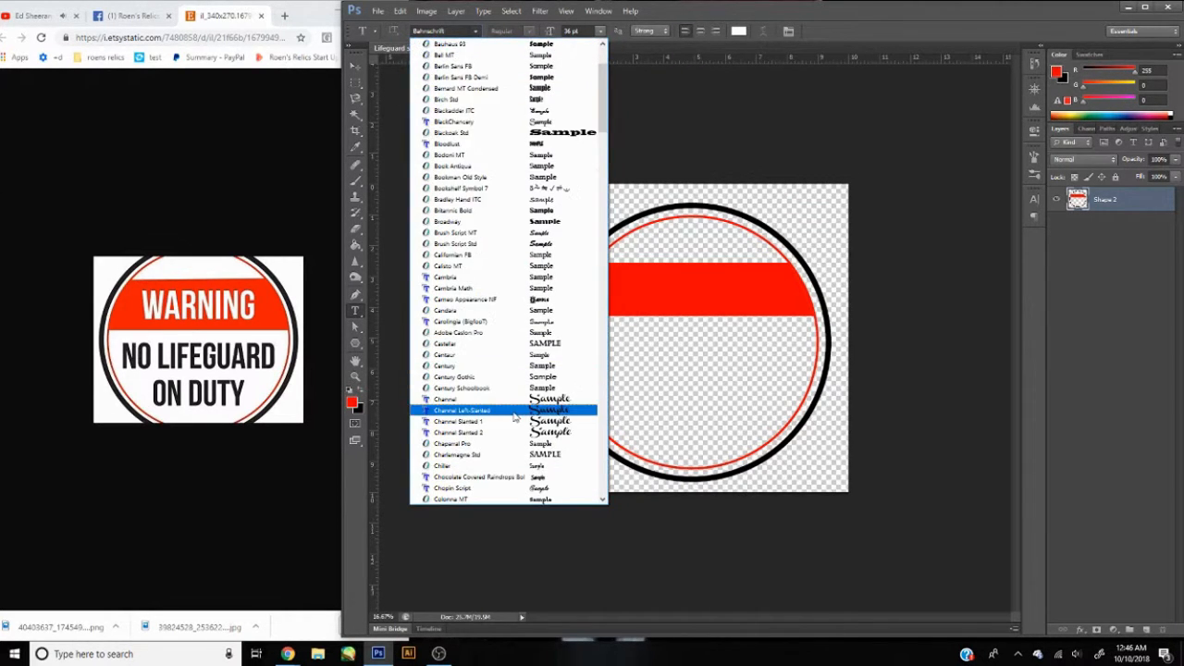
scroll(526, 398, down, 3)
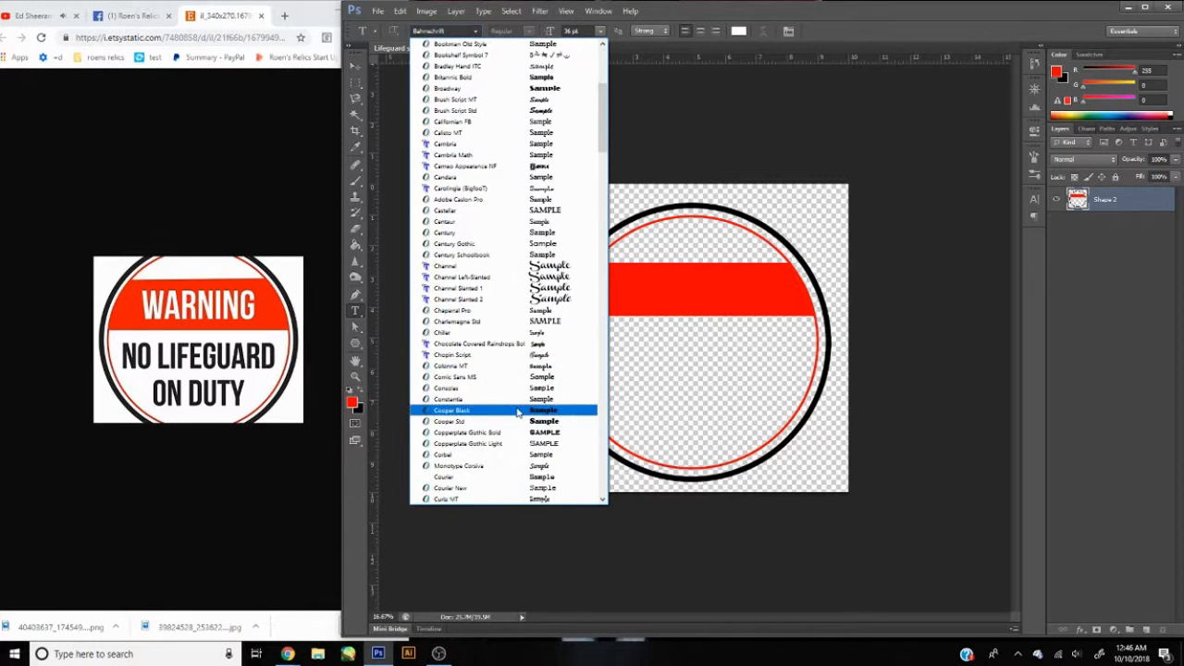
click(526, 377)
click(611, 301)
text(Warning)
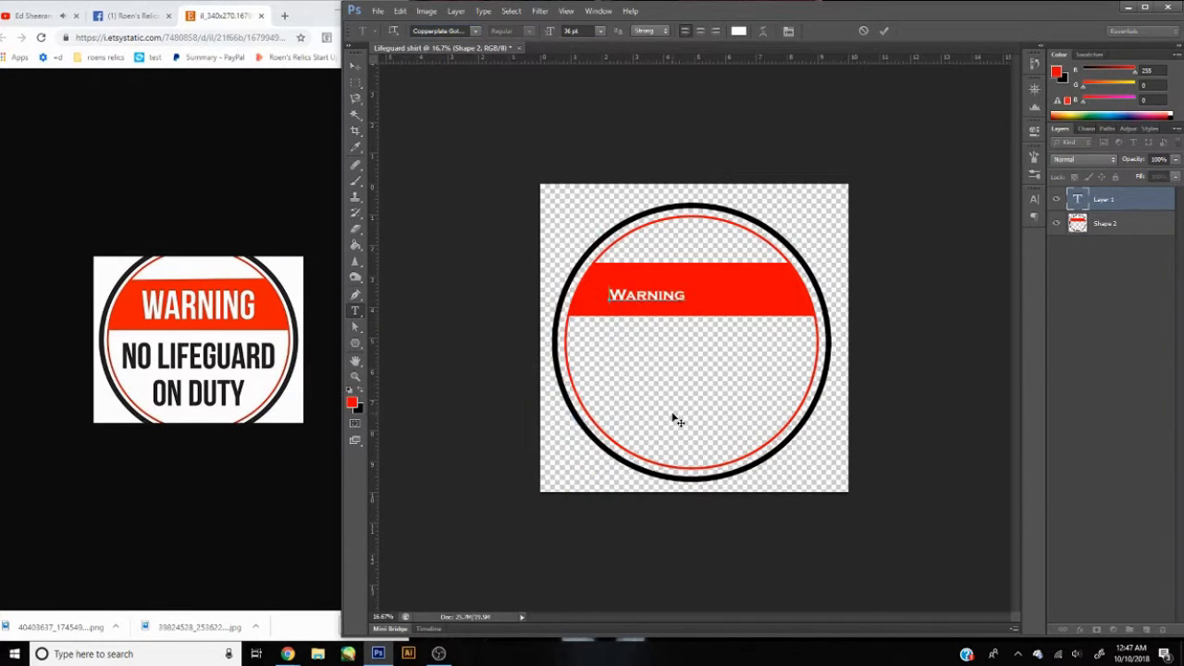
Step: Replace the band's text with "WARNING" in capital letters
key(ctrl+a)
key(BackSpace)
text(WARNING)
Step: Change the font of the WARNING text to Franklin Gothic
double_click(667, 294)
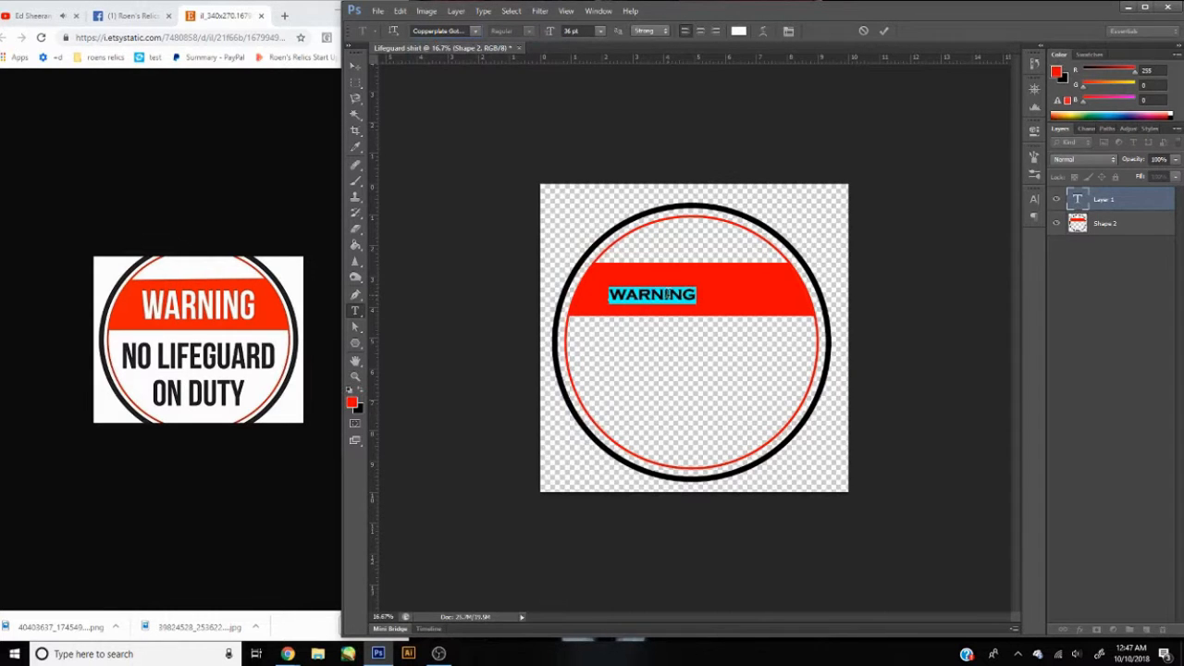
click(475, 31)
scroll(532, 250, down, 2)
click(541, 266)
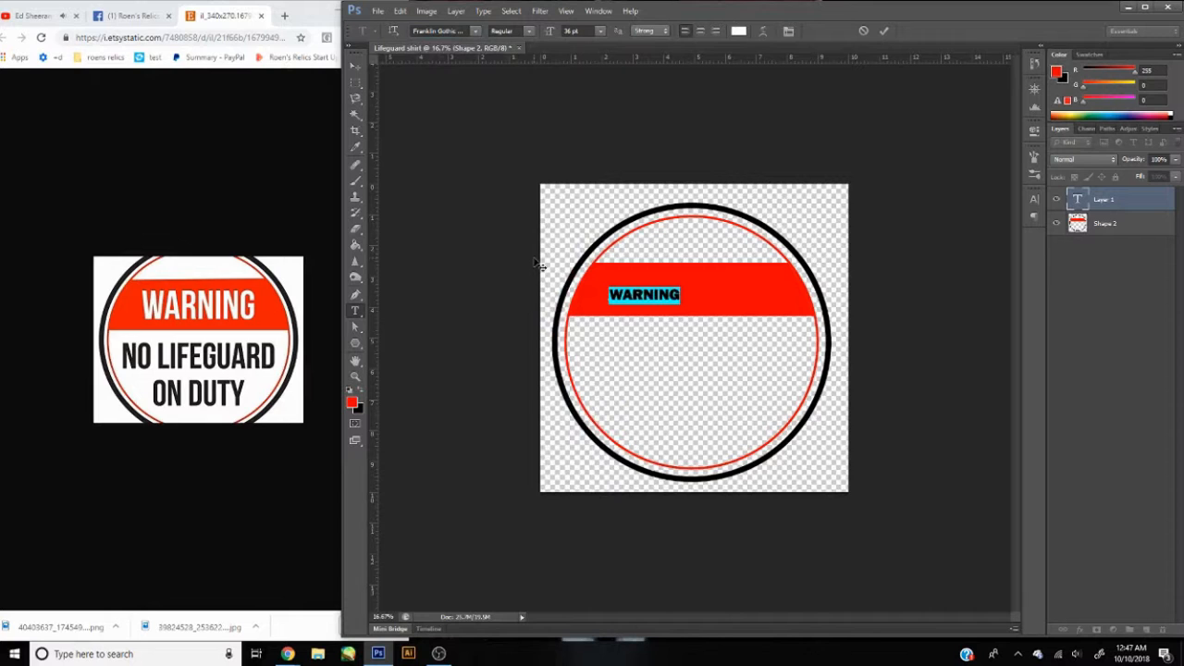
Step: Scale up the WARNING text so it spans most of the red band
key(ctrl+Return)
key(ctrl+t)
drag(680, 282, 793, 269)
key(Return)
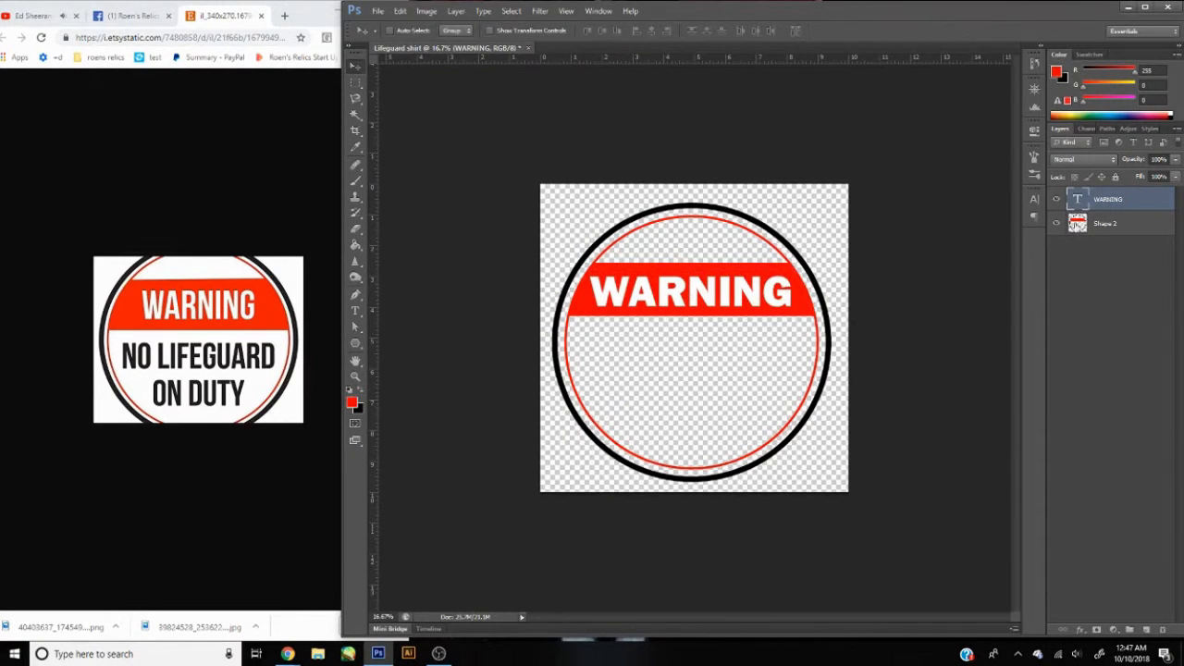
Step: Centre the WARNING text horizontally on the sign shape and clear the layer selection
shift+click(1105, 224)
click(651, 31)
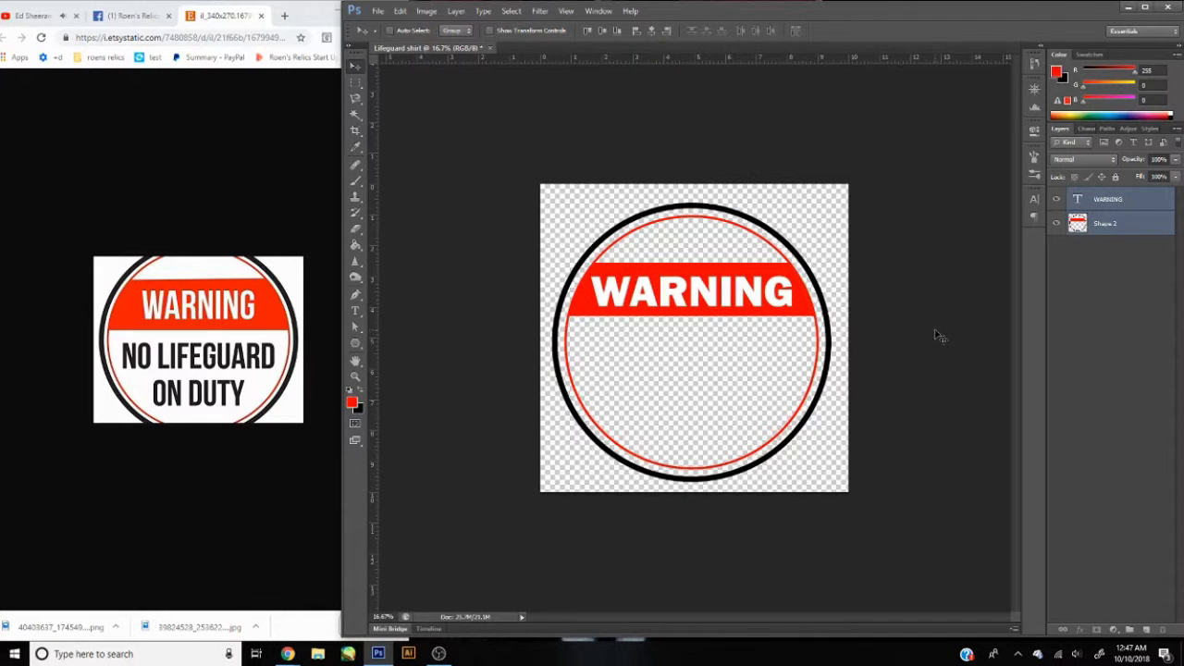
click(677, 366)
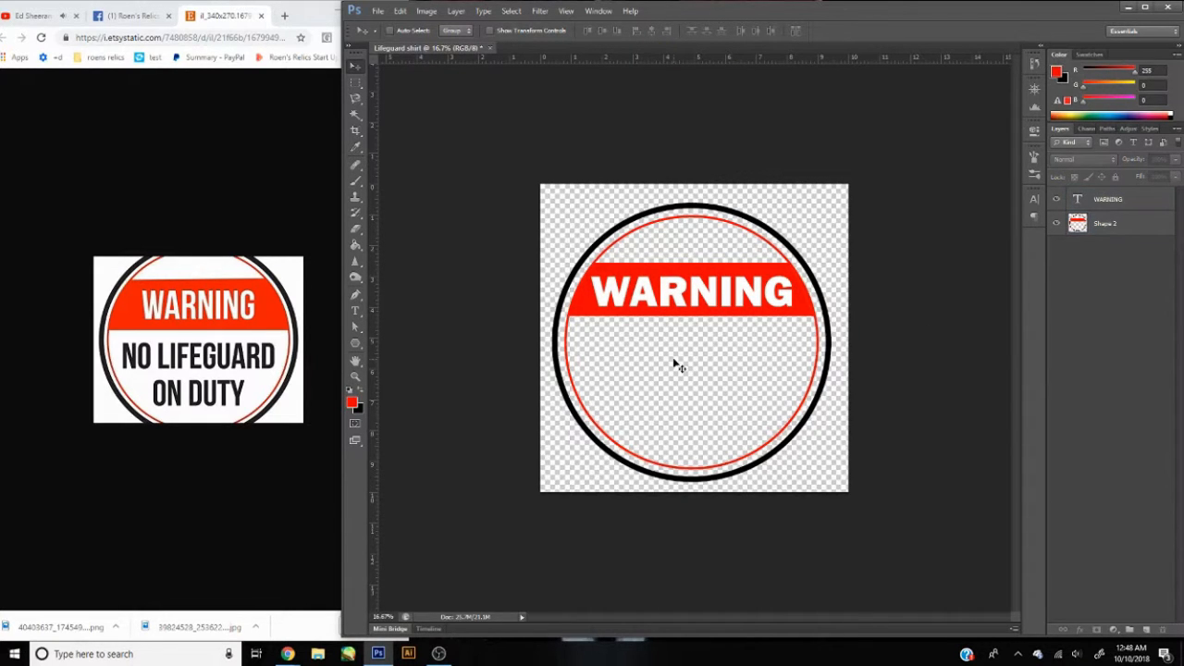
Step: Add the text "ADULT ON DUTY" on two lines inside the circle below the red band
key(t)
click(625, 354)
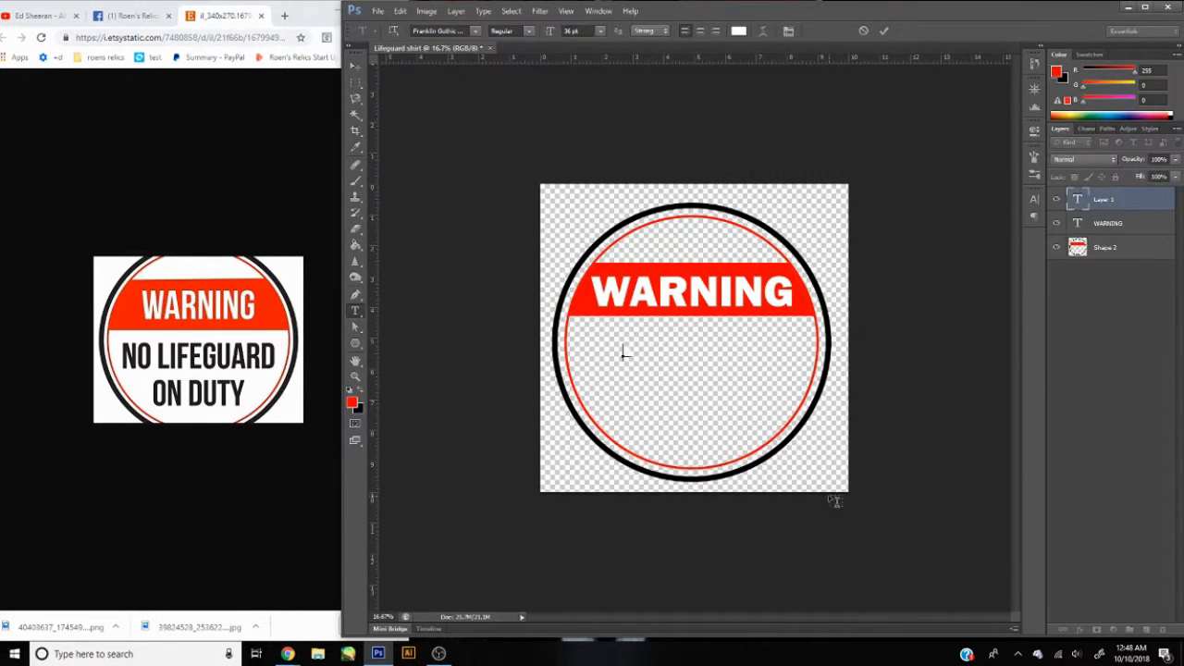
text(NO LIFEGUARD)
key(Return)
text(ON DUTY)
Step: Colour the ADULT ON DUTY text black and centre-align its two lines
click(739, 31)
drag(689, 243, 653, 301)
click(967, 114)
triple_click(642, 370)
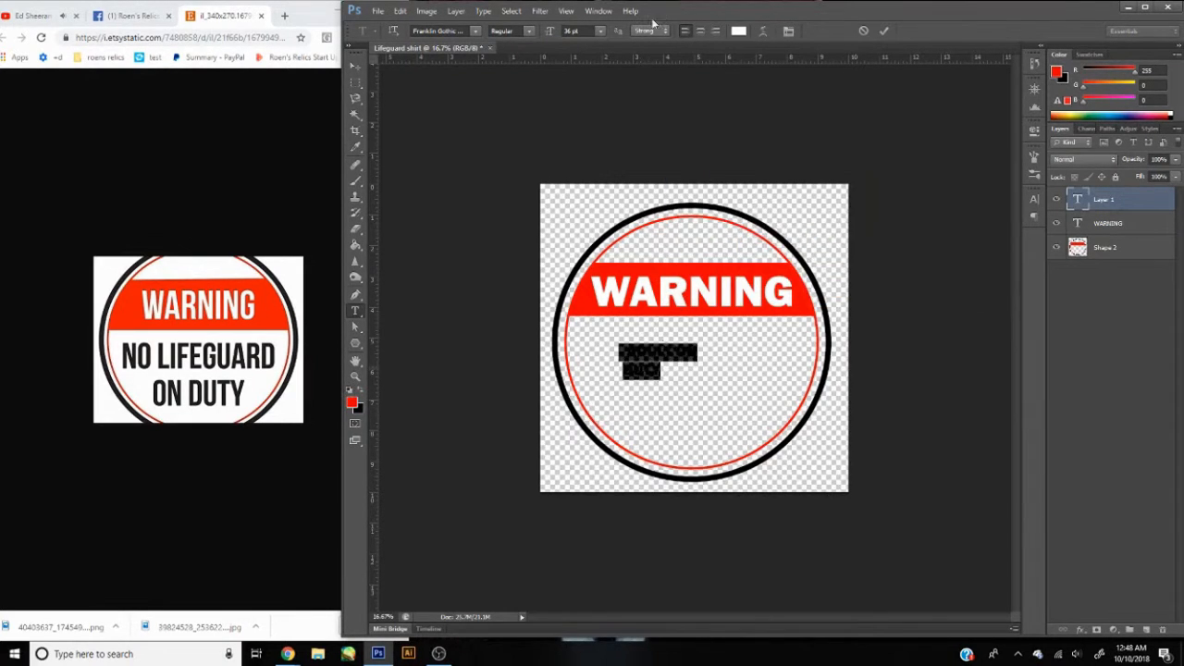
click(739, 32)
drag(689, 243, 651, 307)
click(967, 114)
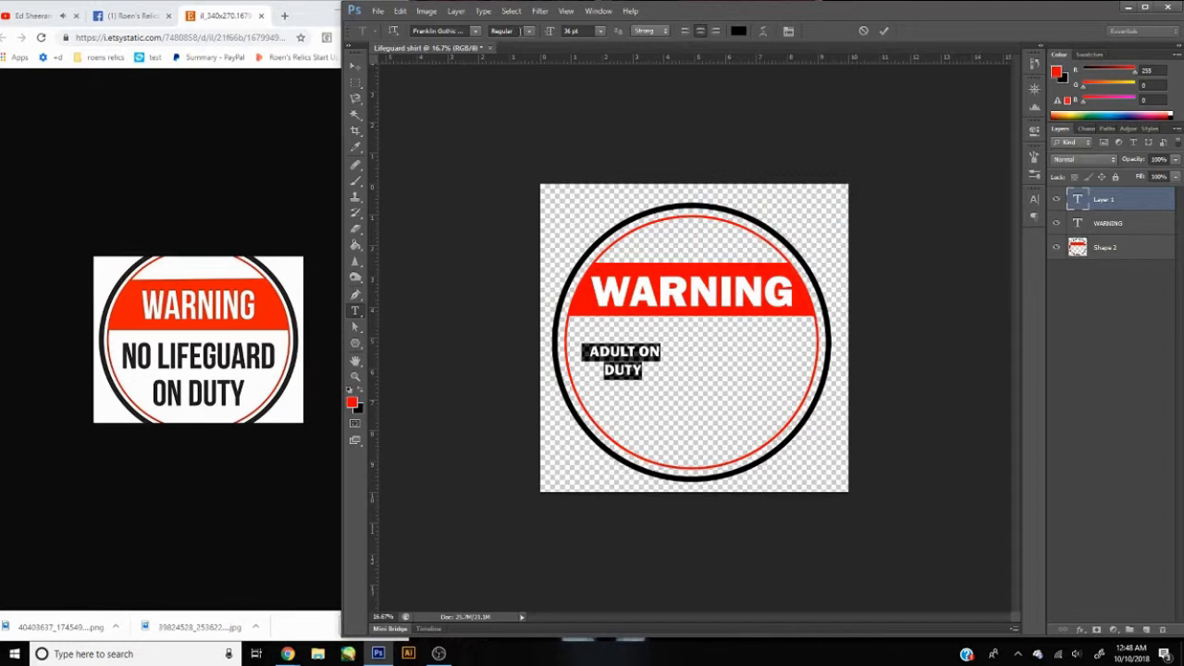
Step: Enlarge the ADULT ON DUTY text to fill the circle's area below the red band
key(ctrl+t)
click(352, 67)
key(ctrl+t)
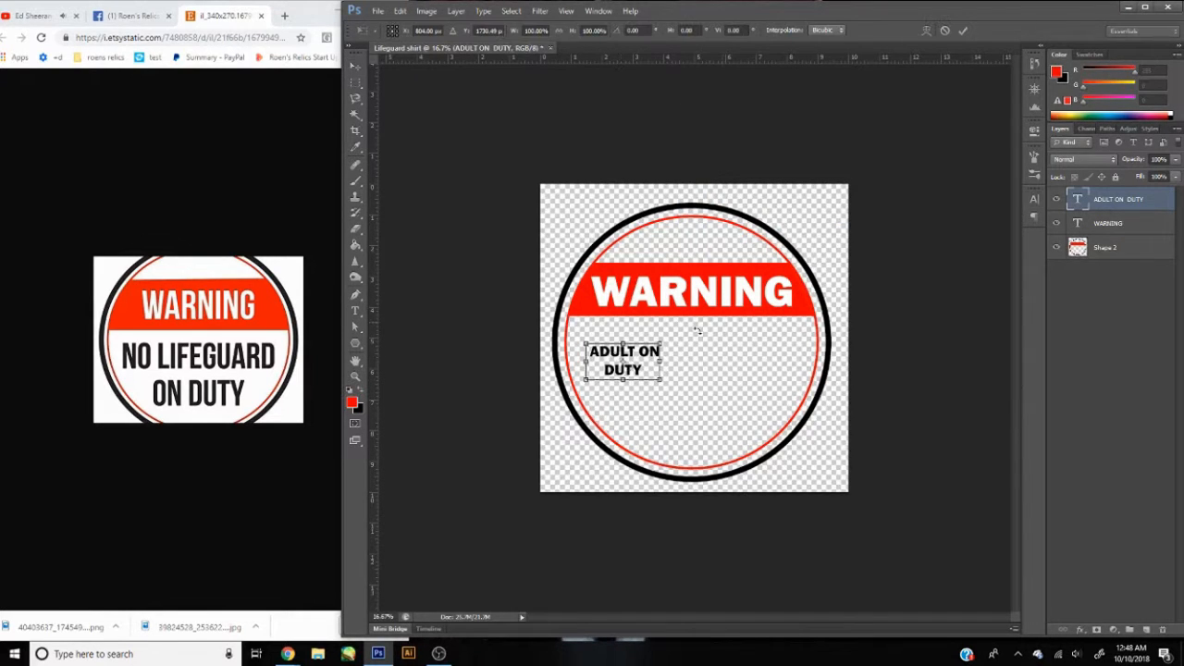
drag(661, 379, 804, 451)
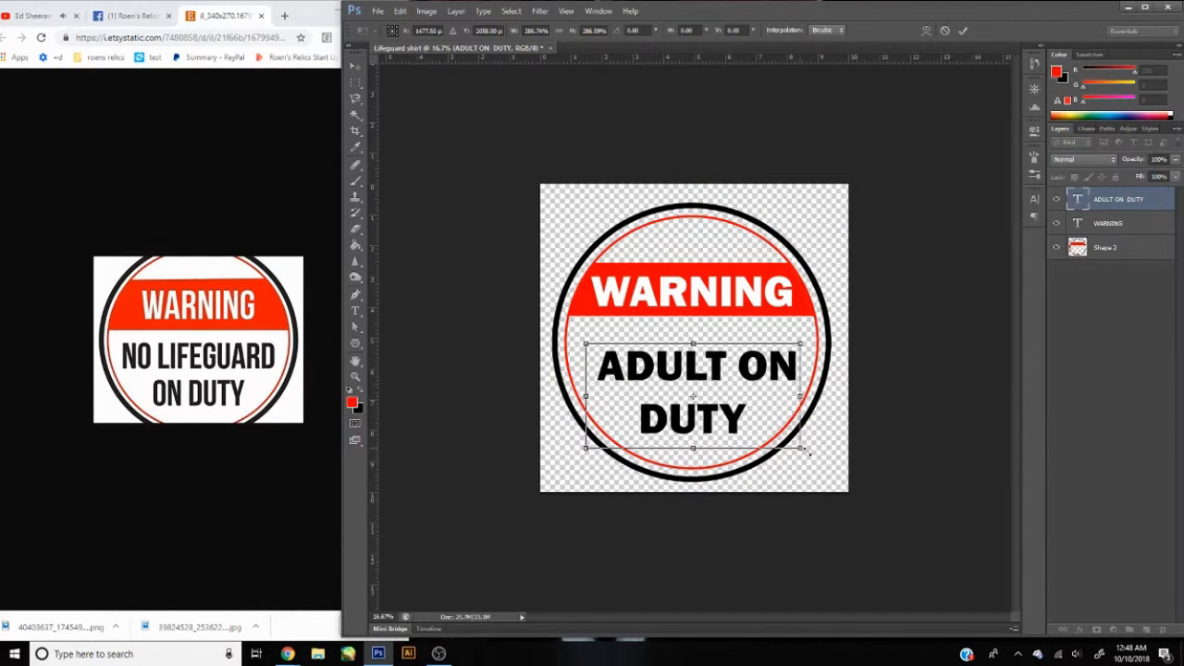
key(Return)
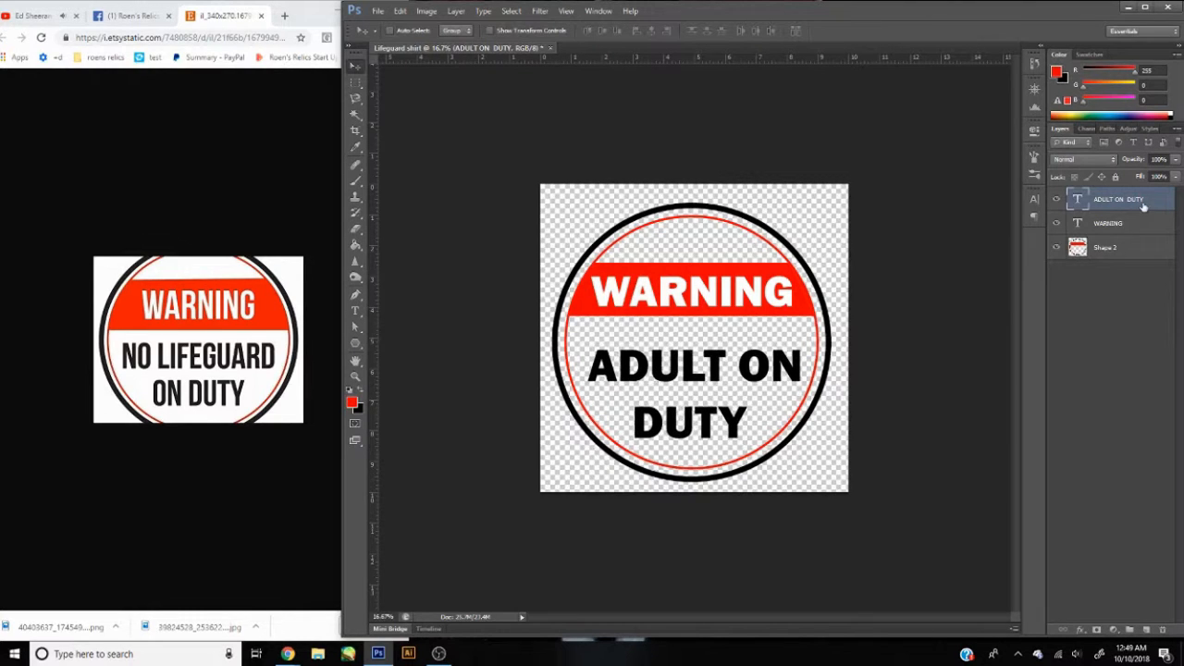
Step: Centre the ADULT ON DUTY text horizontally on the sign shape
ctrl+click(1116, 246)
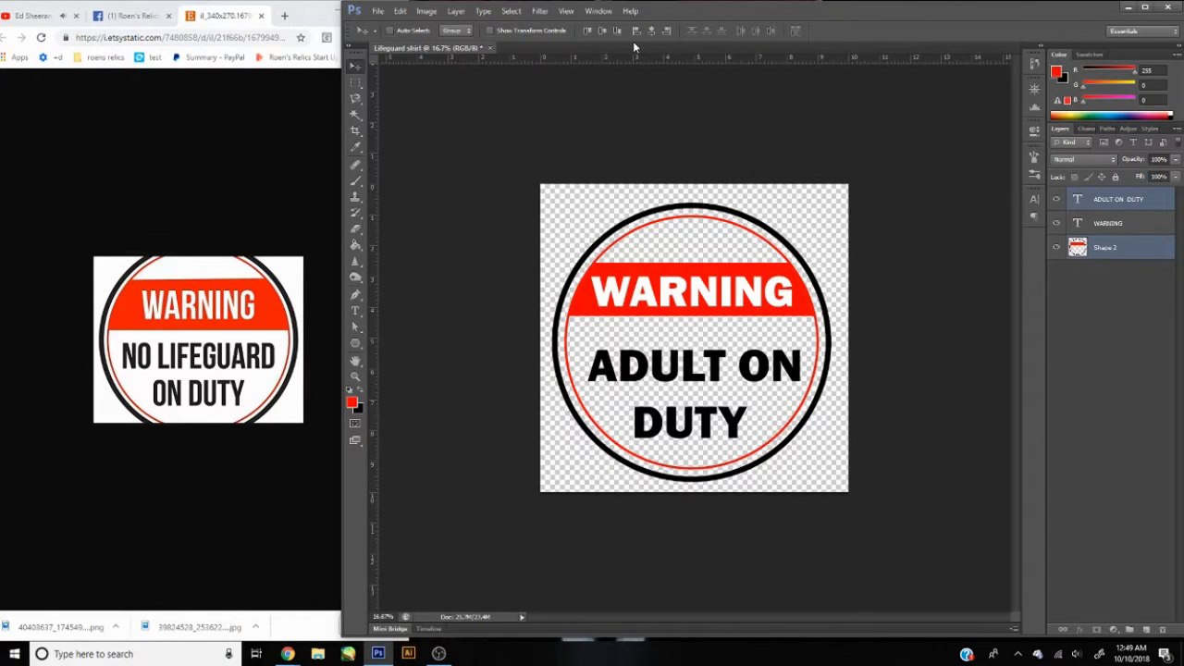
click(651, 31)
click(1127, 200)
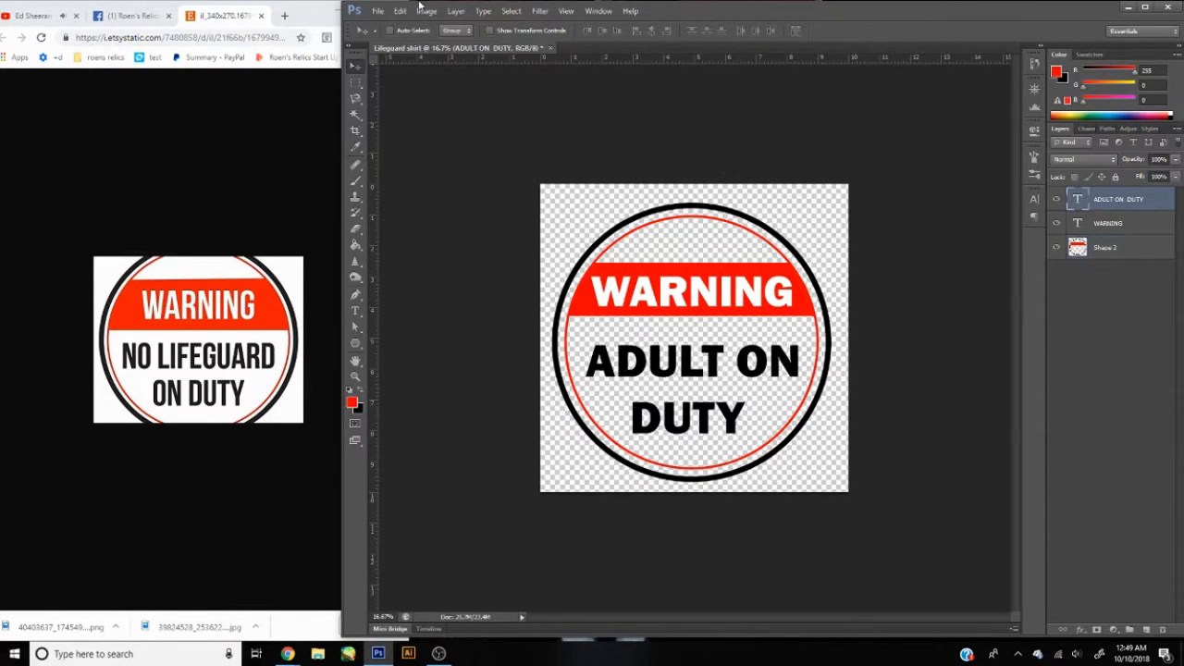
Step: Save the design as "Lifeguard shirt.eps" in Photoshop DCS 2.0 format in the tshirts folder, keeping the default format options
click(379, 11)
click(391, 157)
click(794, 324)
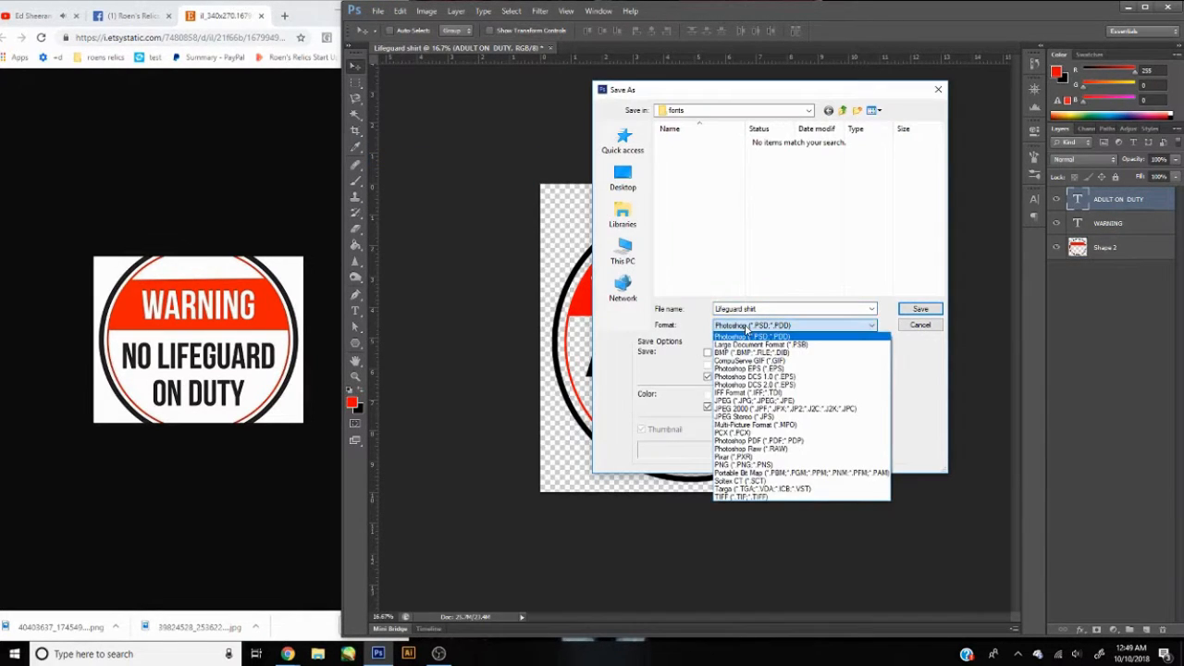
click(786, 387)
double_click(774, 309)
click(808, 112)
click(808, 111)
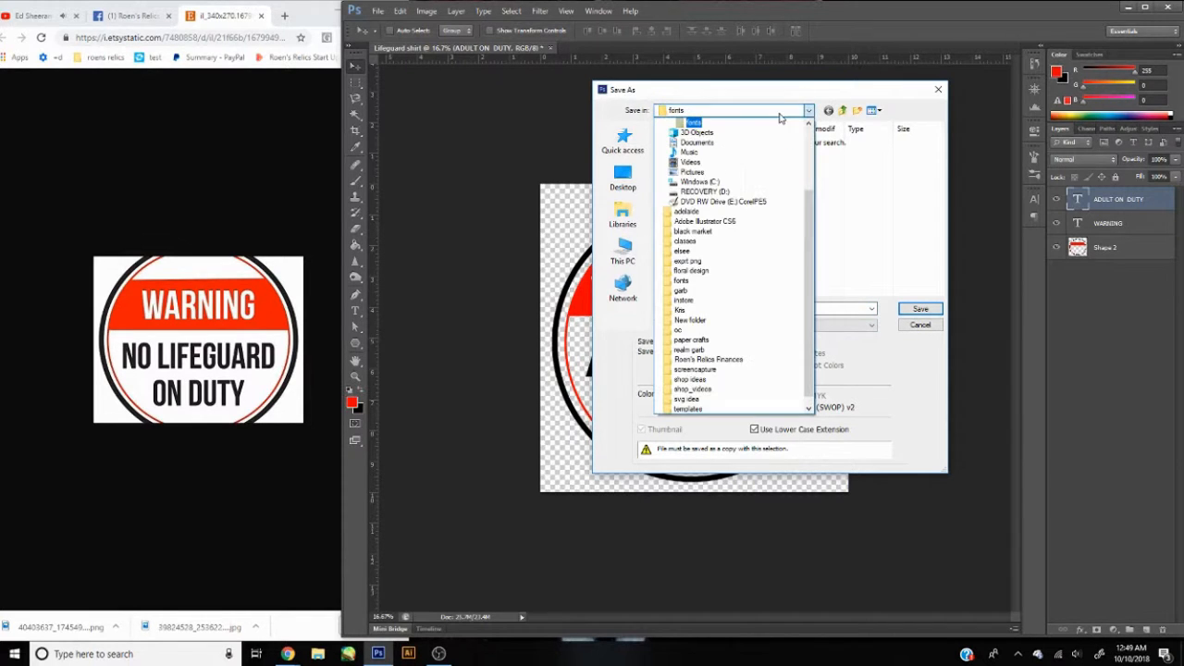
scroll(731, 333, down, 3)
click(731, 330)
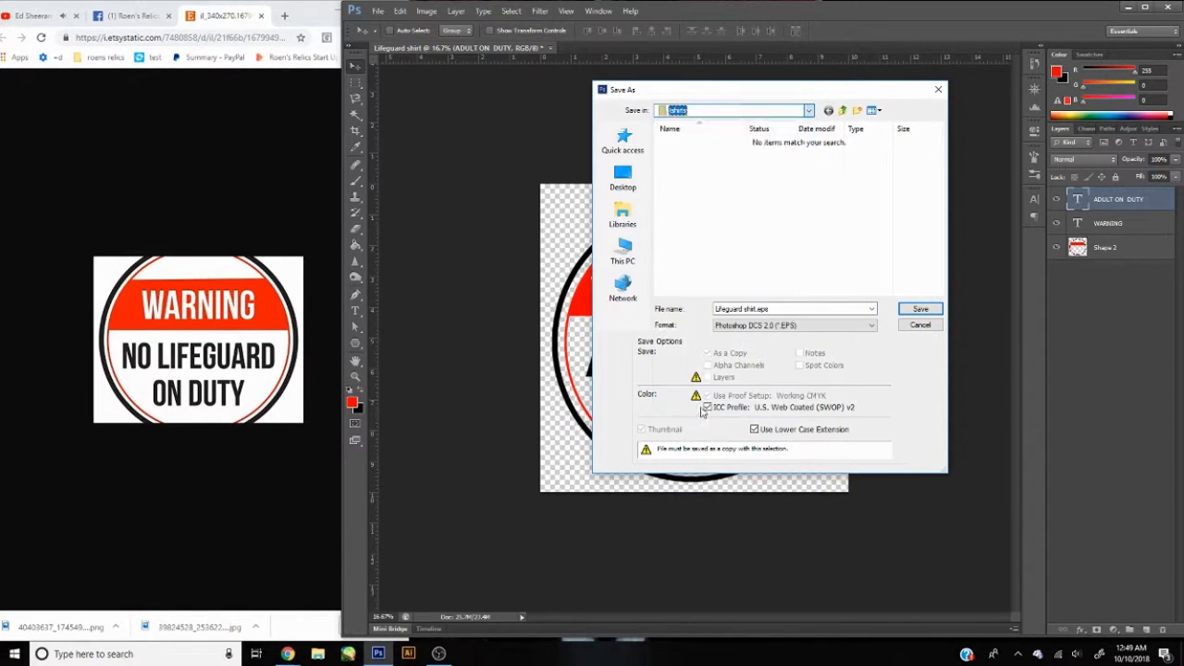
click(921, 311)
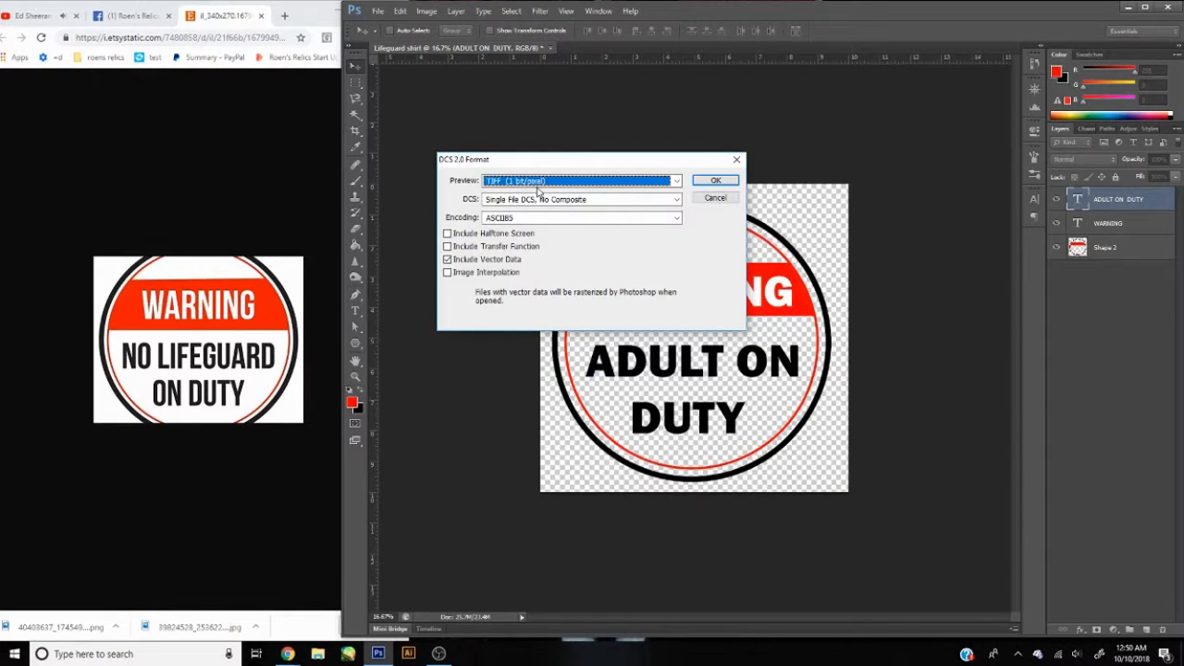
click(699, 181)
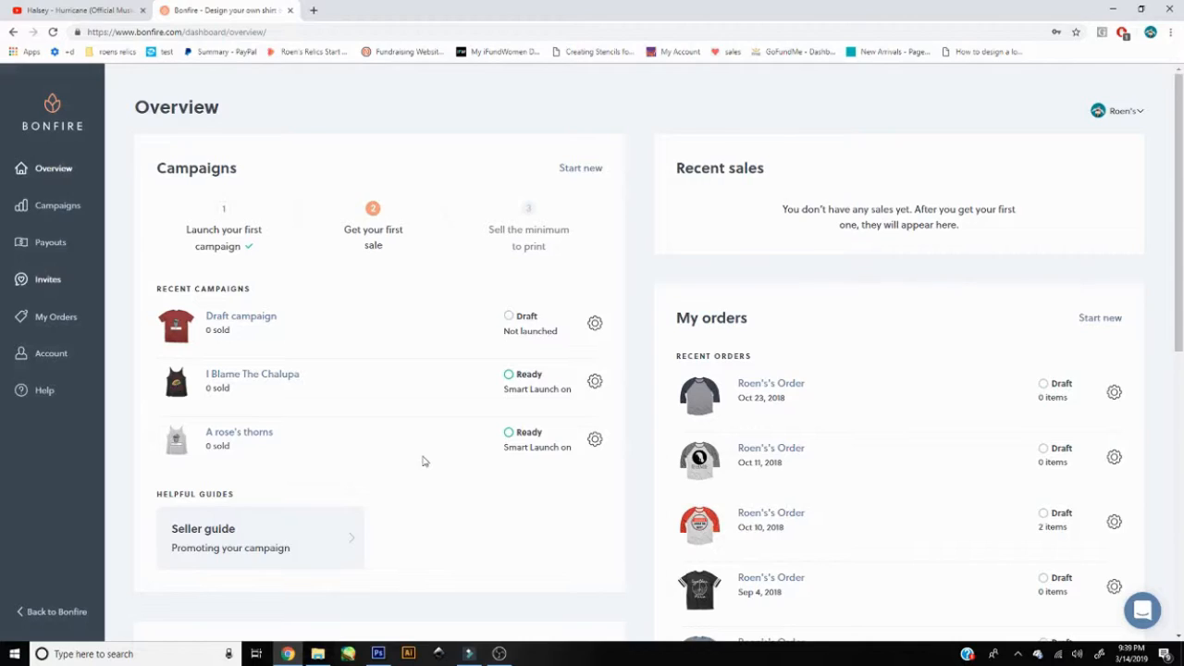
Step: Switch to the Bonfire dashboard, start a new order and add the 3/4 Sleeve Baseball Tee to its products
click(1103, 318)
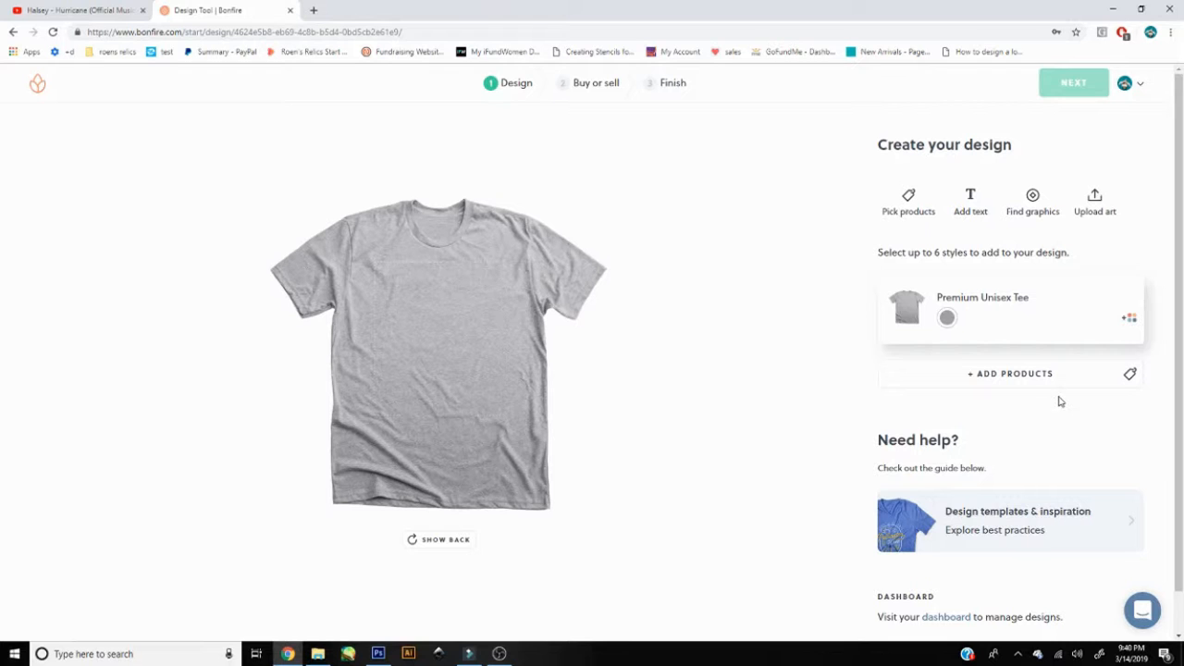
click(1036, 380)
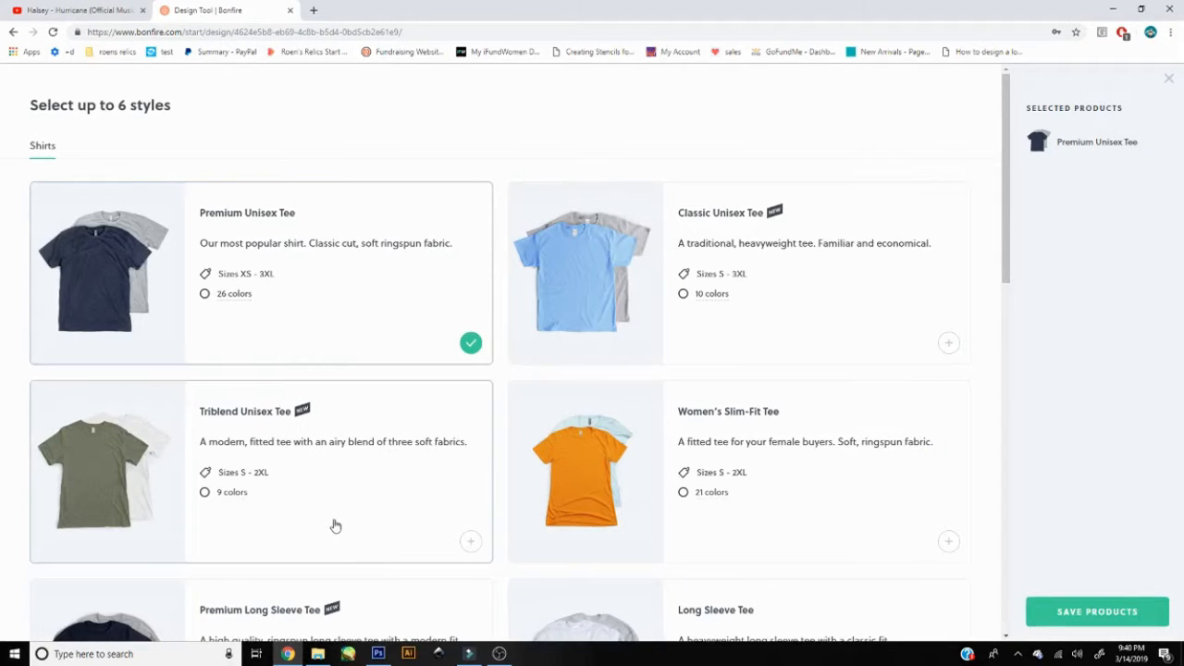
scroll(669, 458, down, 2)
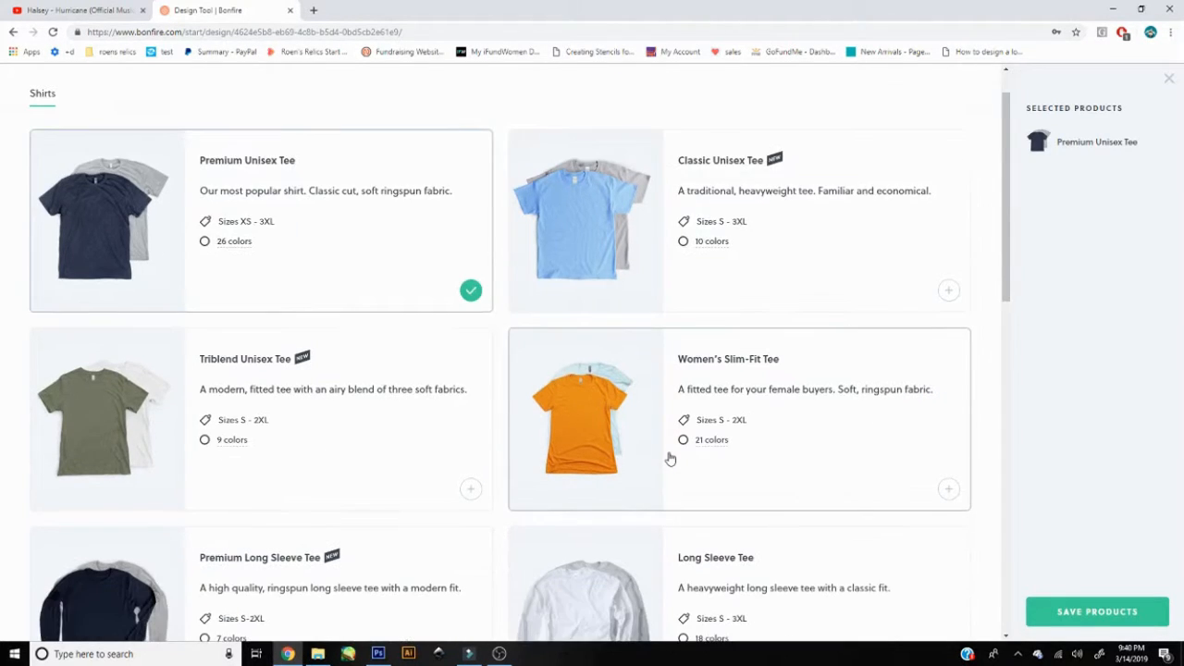
scroll(231, 495, down, 2)
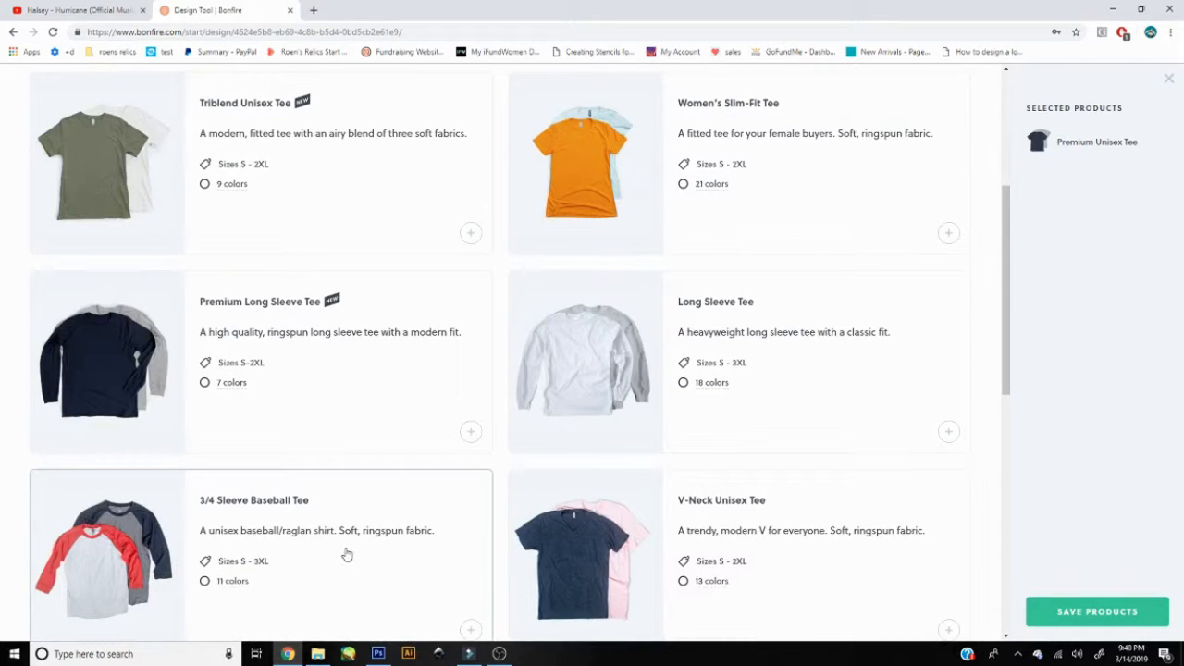
scroll(347, 555, down, 6)
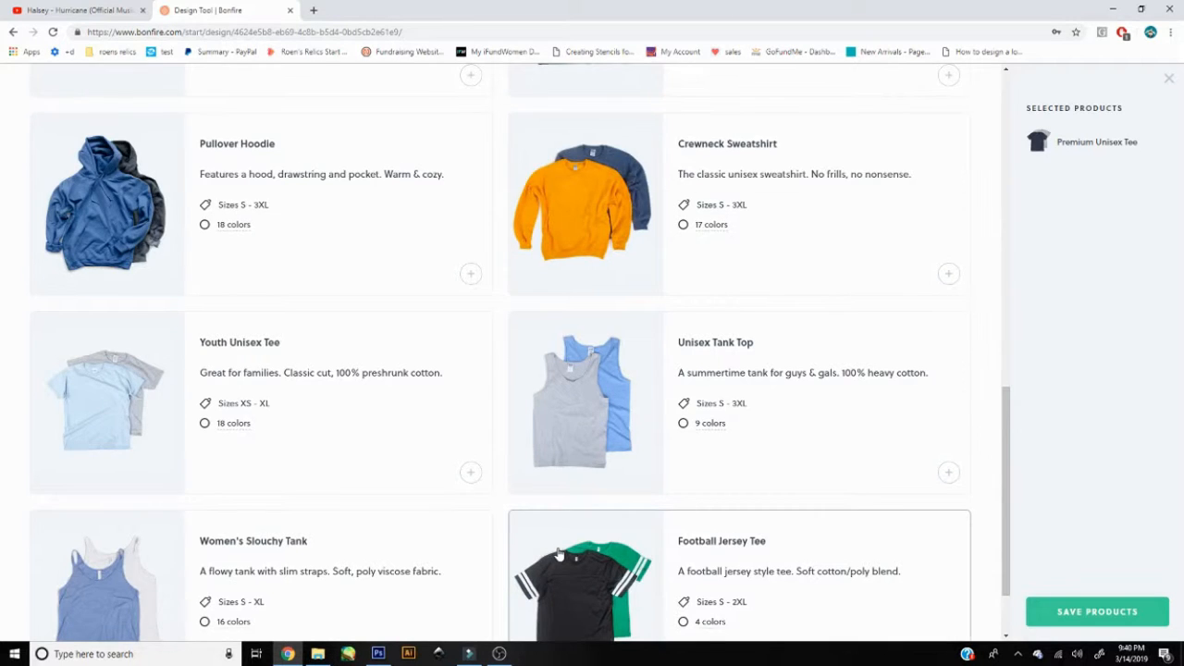
scroll(63, 492, up, 5)
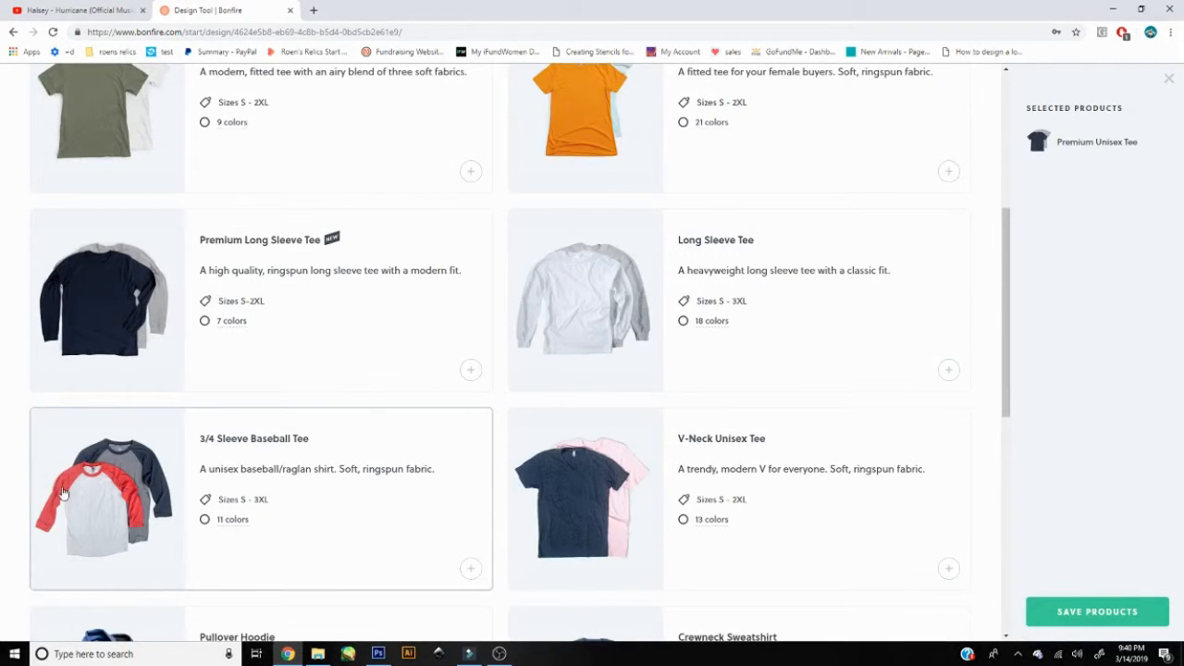
click(63, 492)
click(1095, 618)
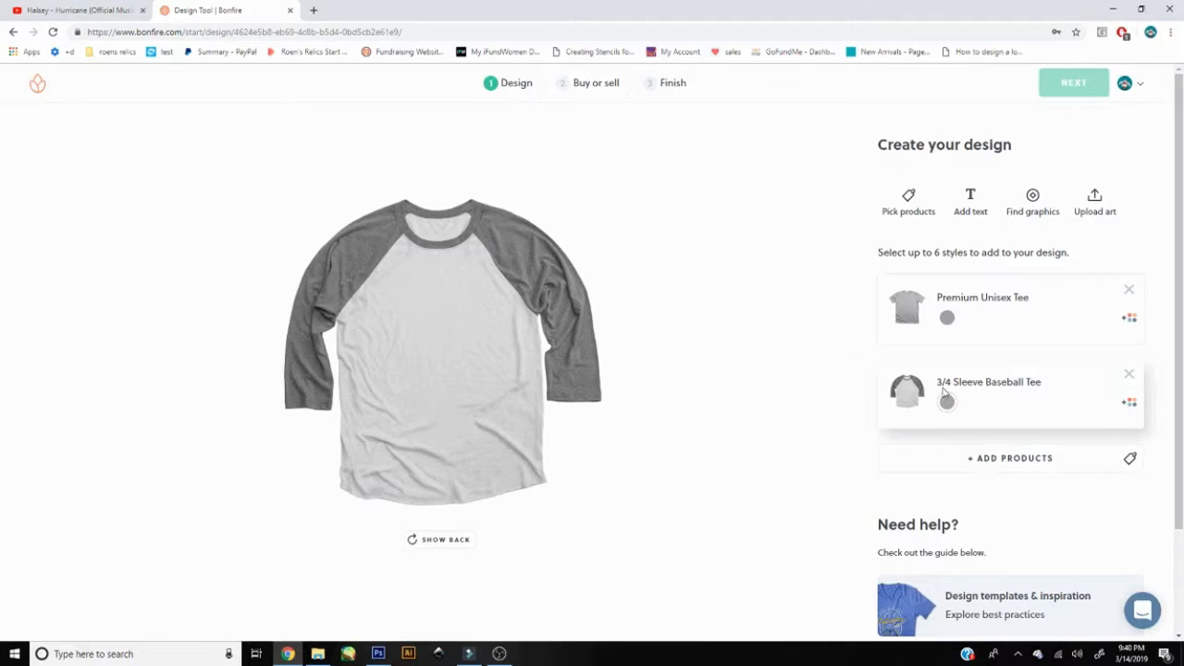
Step: Add the Red and Heather White colour to the 3/4 Sleeve Baseball Tee
click(1132, 401)
click(931, 427)
click(955, 426)
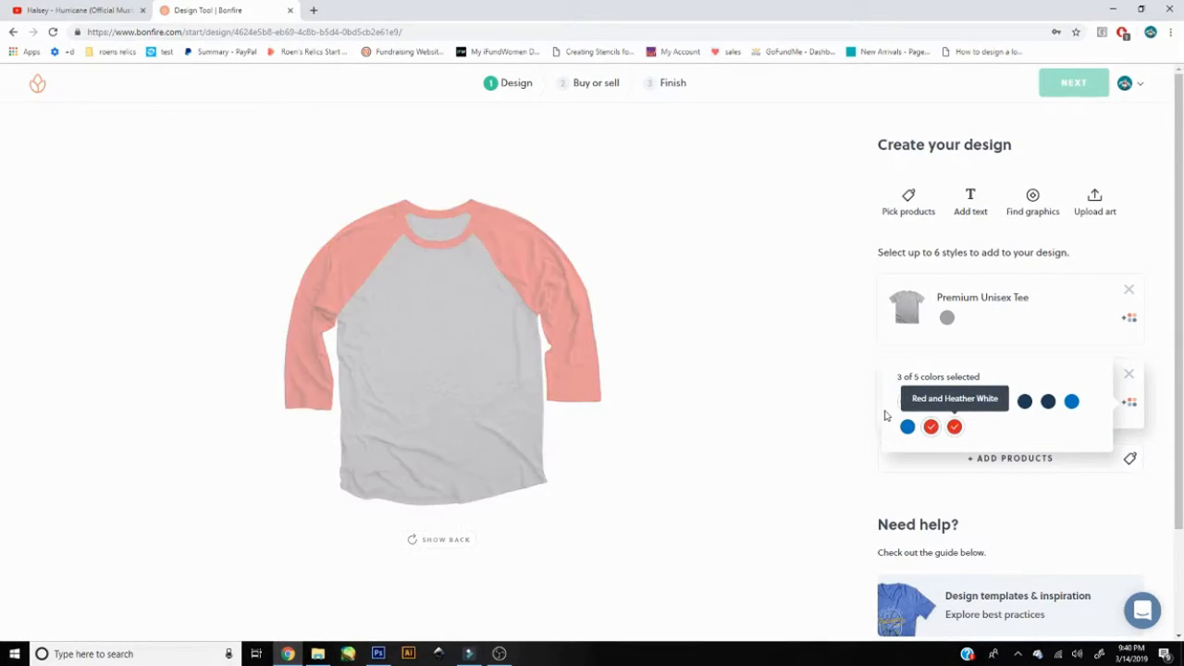
click(932, 427)
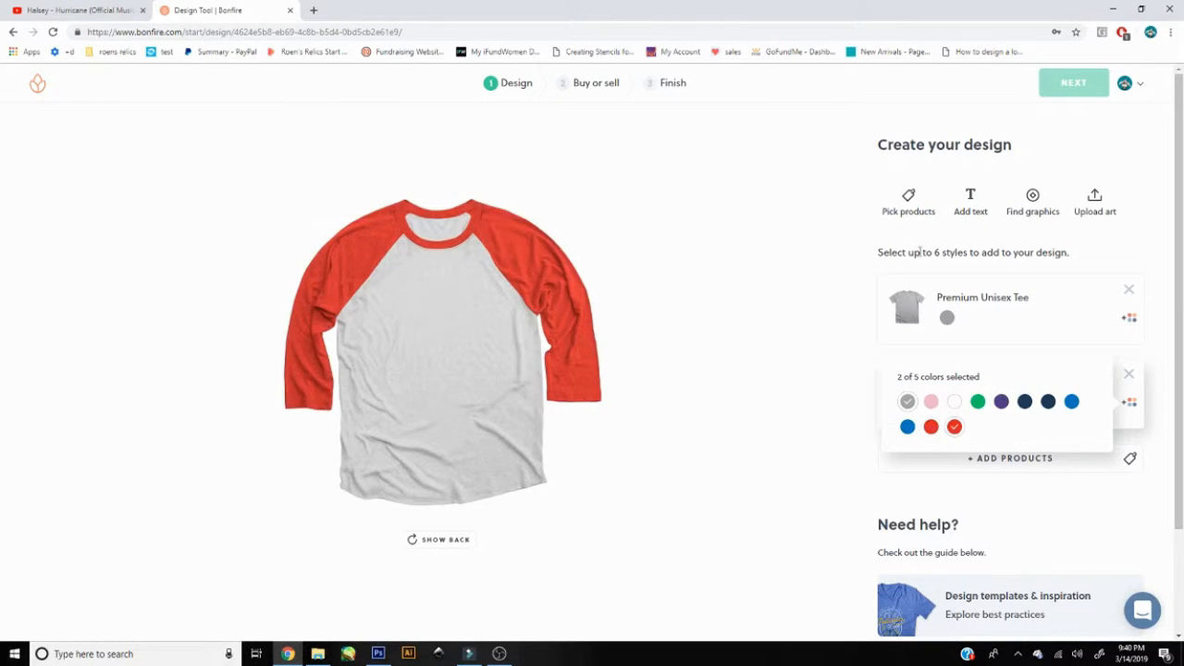
Step: Remove the Premium Unisex Tee from the selected products
drag(933, 253, 974, 255)
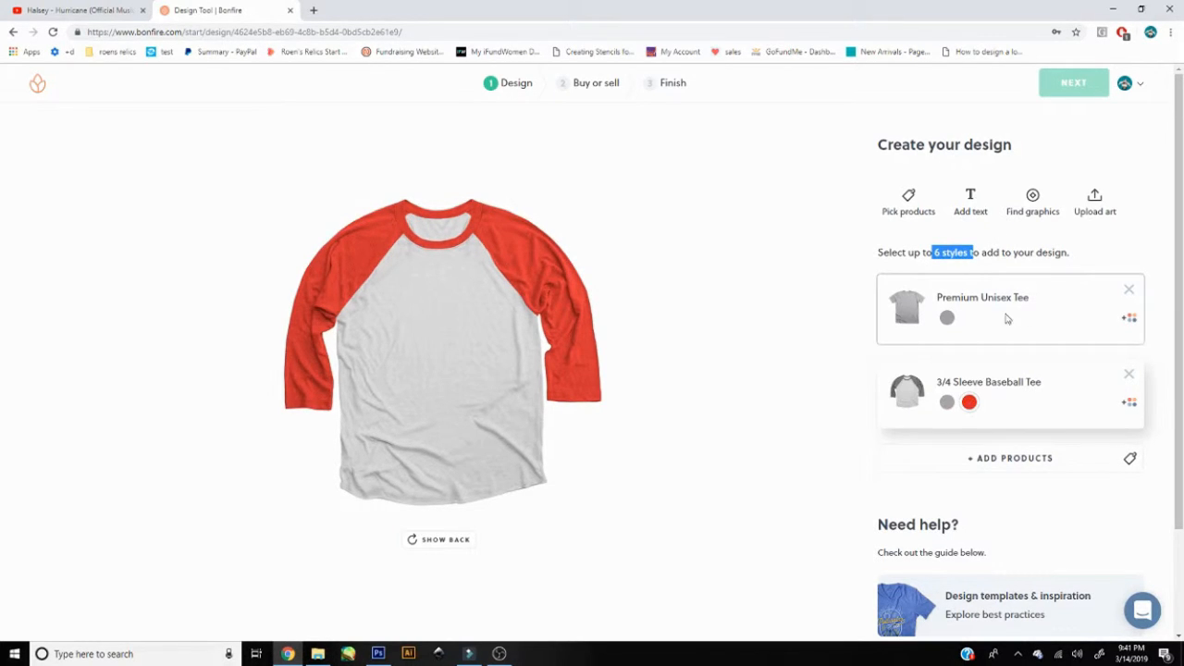
click(1129, 290)
click(1086, 244)
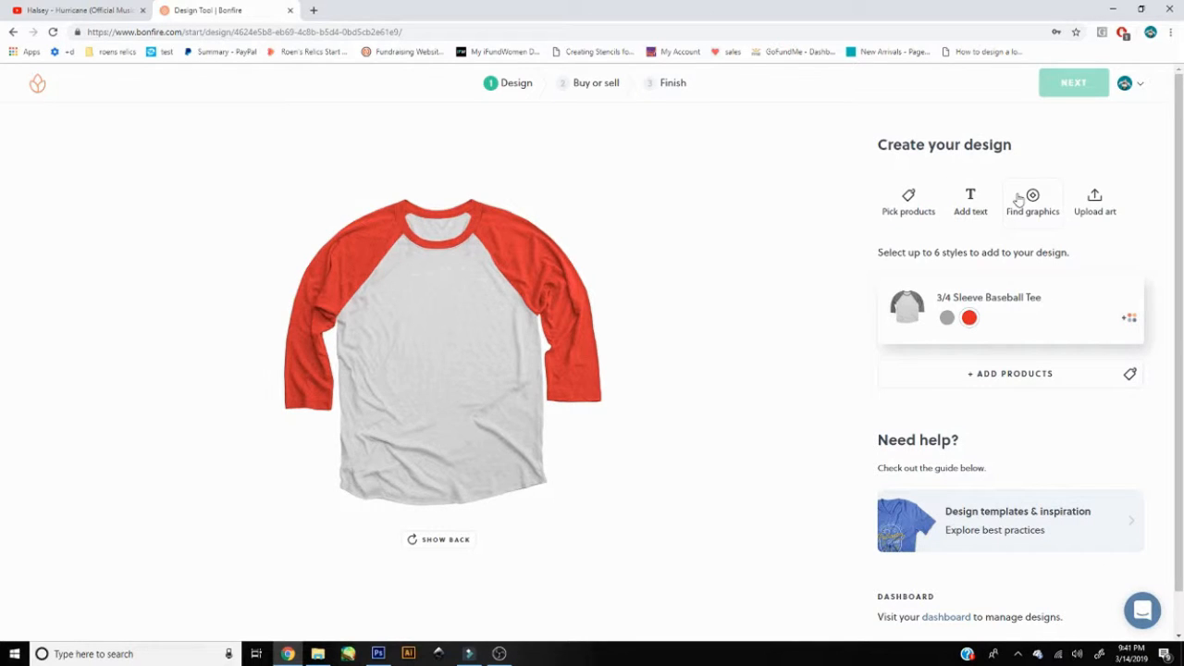
Step: Start an art upload and look through the desktop folders SVG, exprt png and New folder (2) for the design file
click(1094, 200)
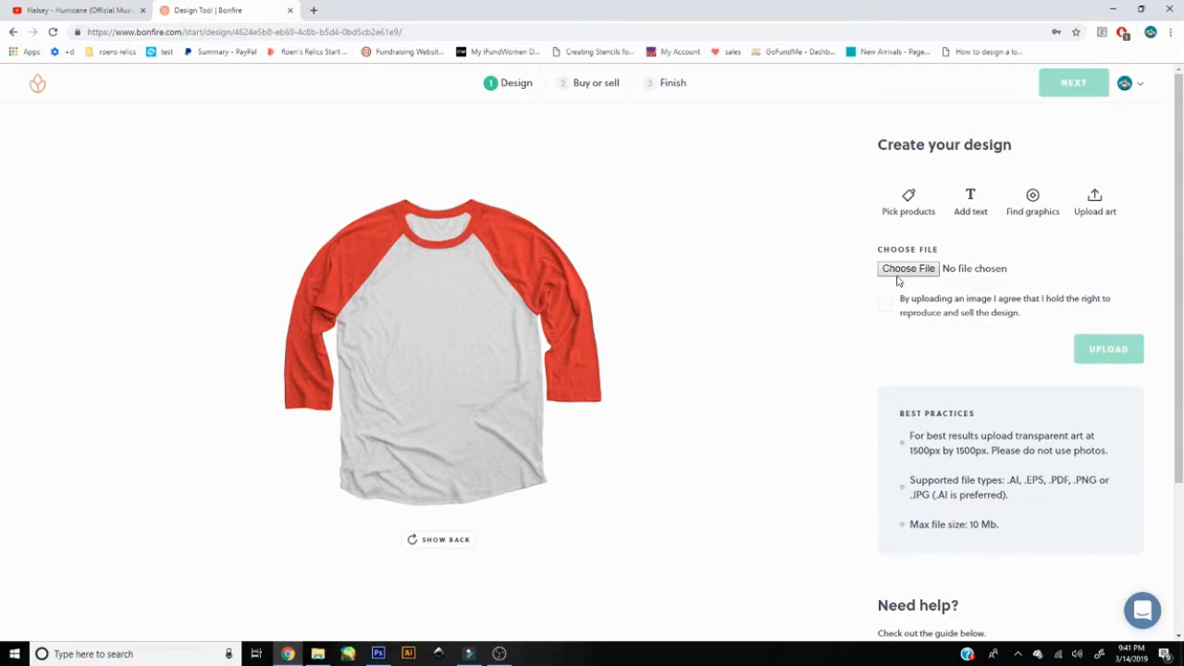
click(897, 274)
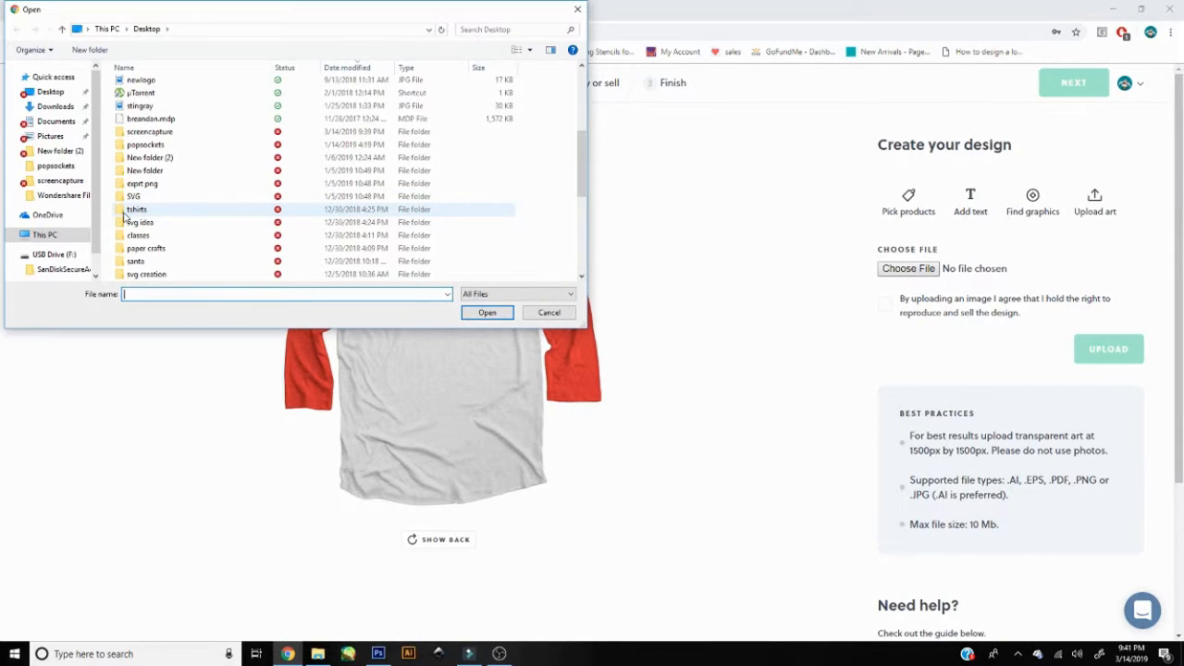
double_click(134, 197)
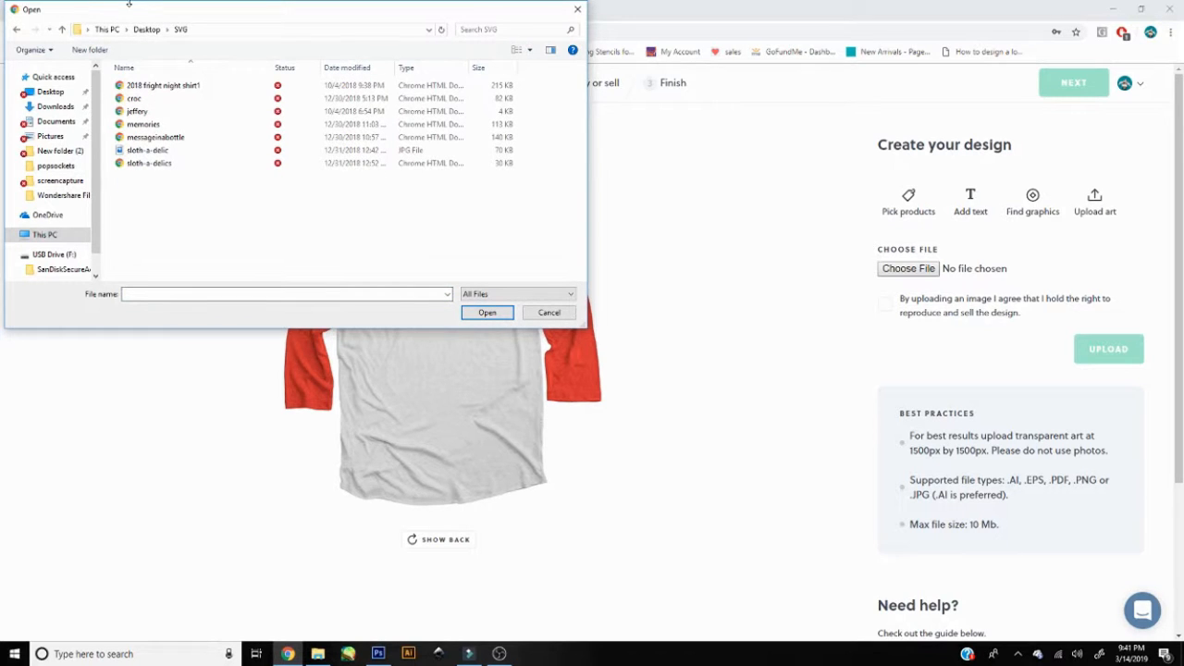
click(146, 29)
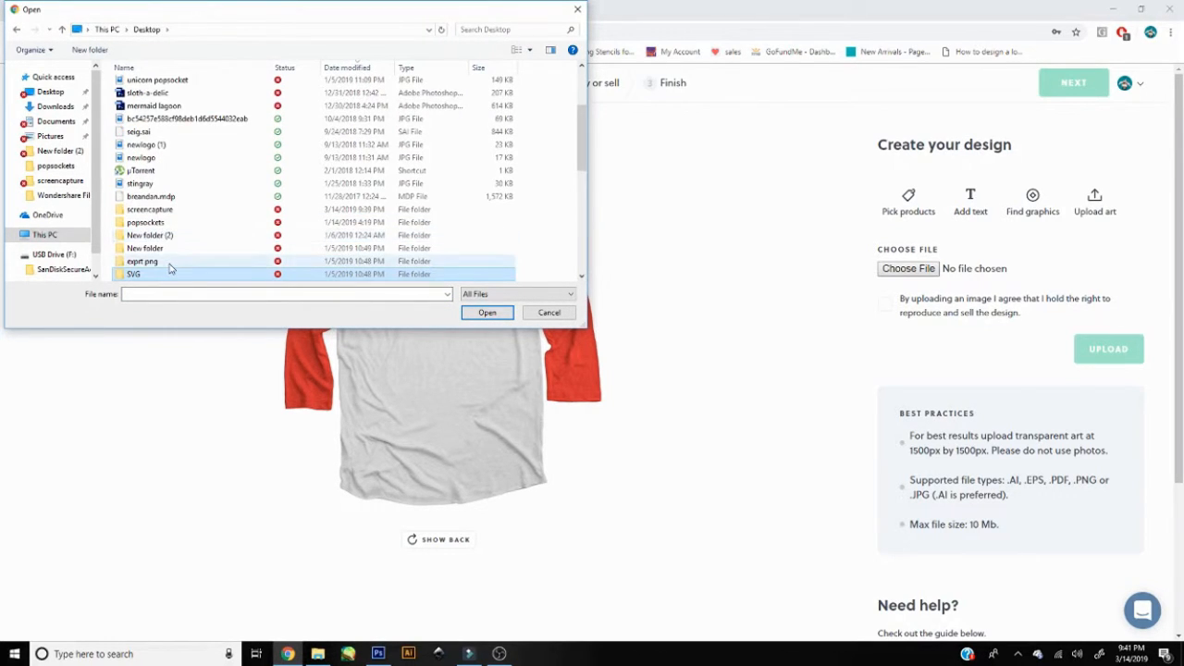
double_click(167, 263)
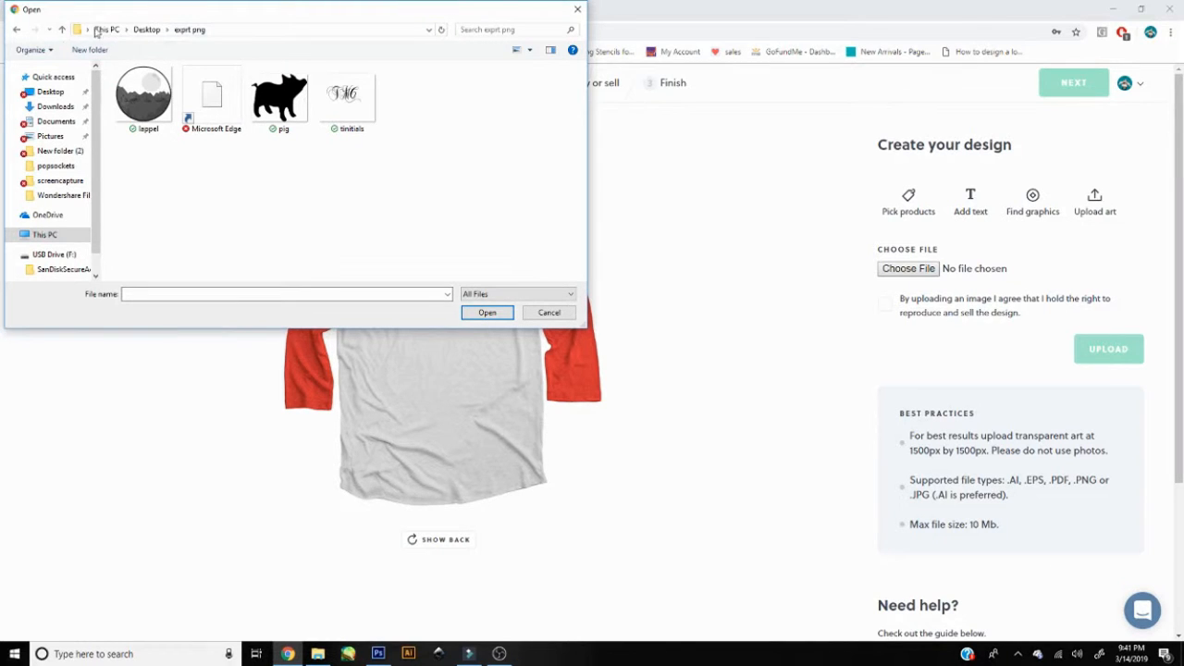
click(147, 29)
double_click(171, 248)
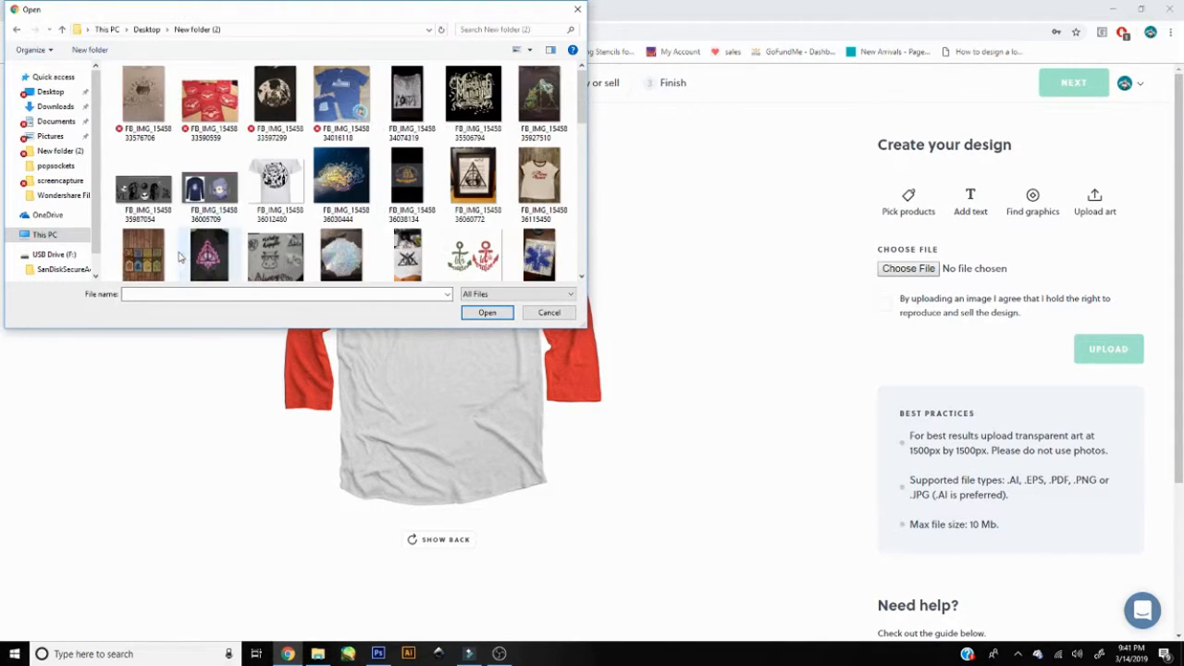
click(61, 29)
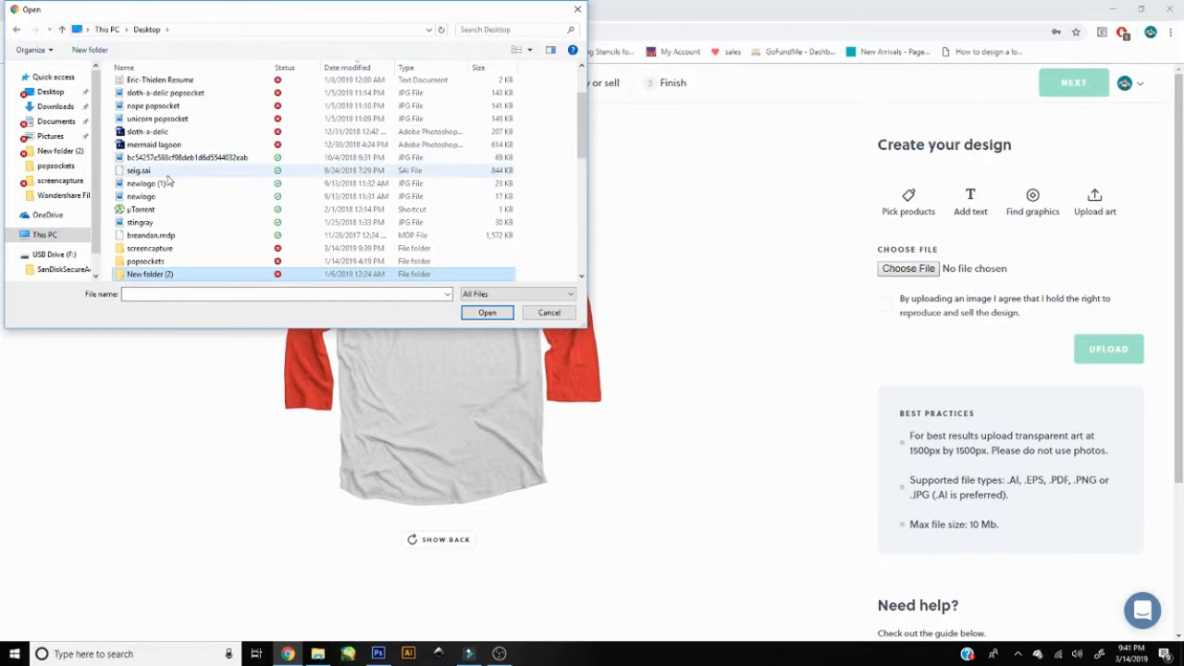
Step: Try to upload sigexample.svg from the svg idea folder, agreeing to the image rights statement
double_click(167, 262)
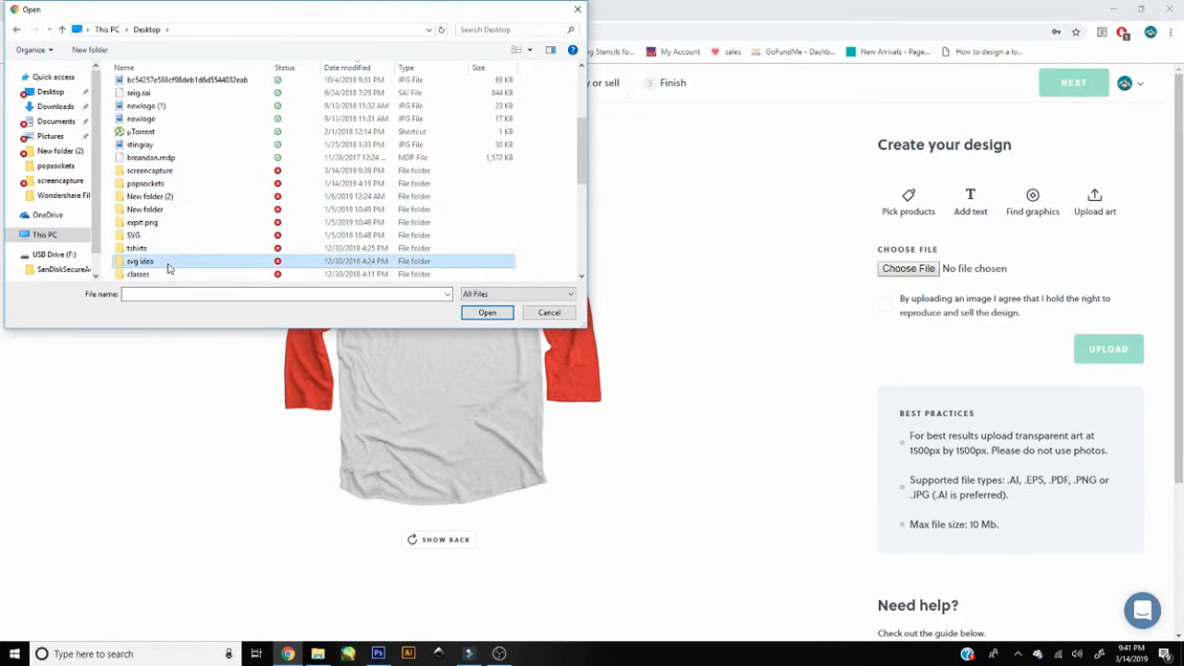
scroll(158, 229, down, 5)
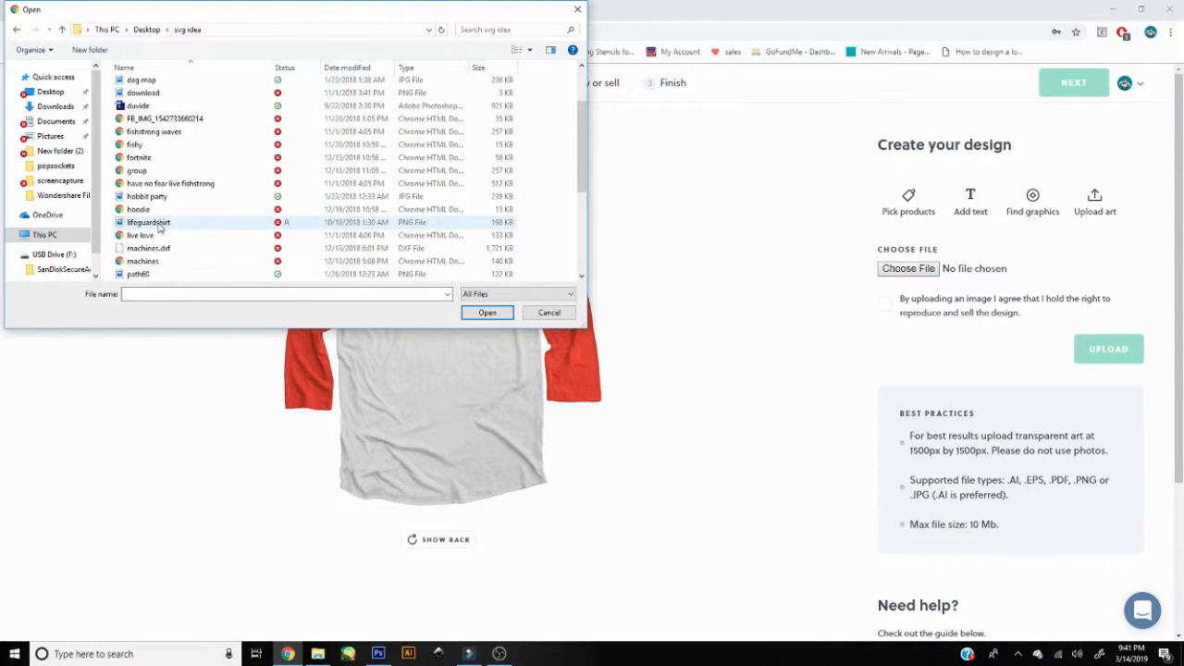
scroll(158, 229, down, 1)
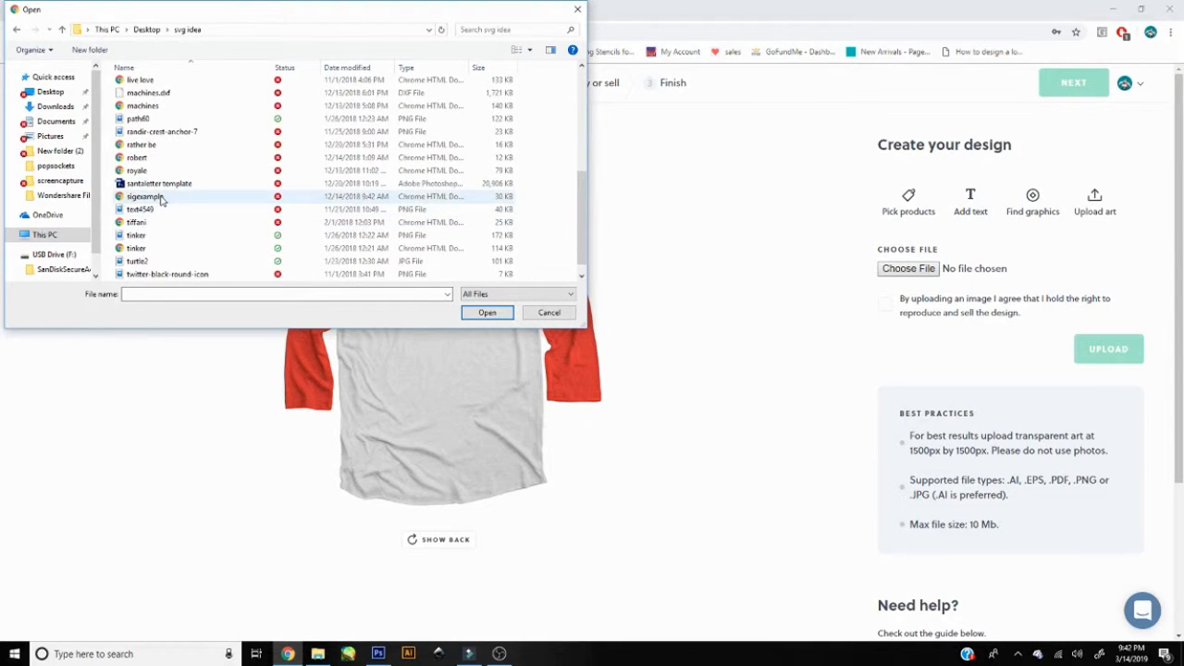
double_click(160, 197)
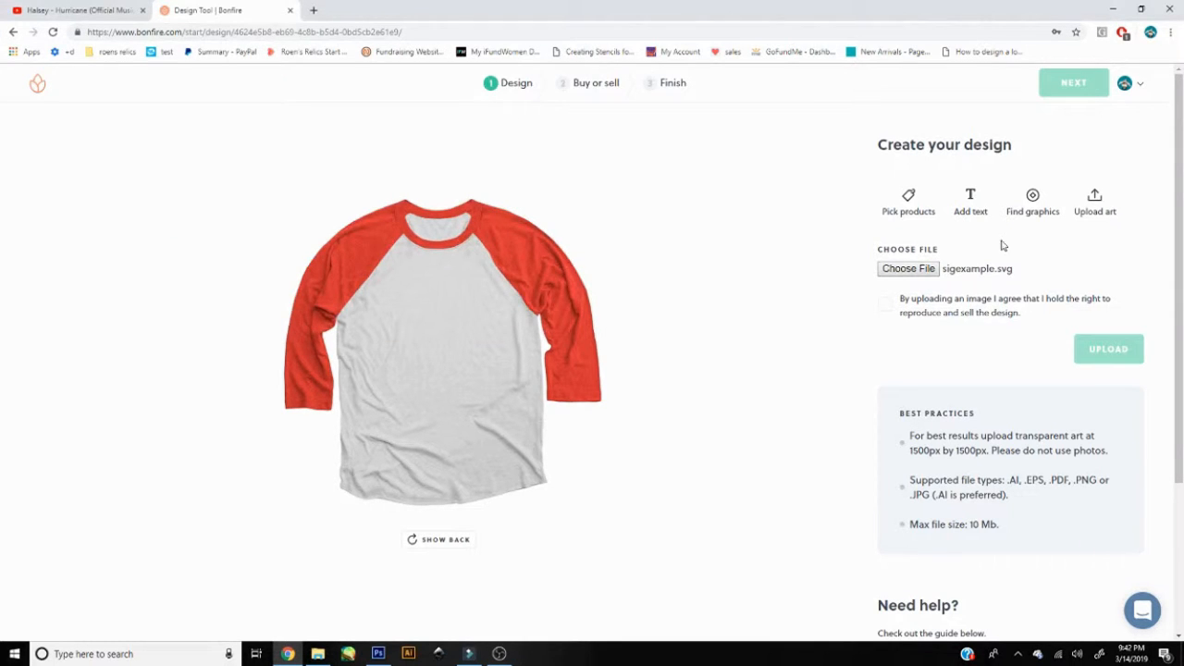
click(885, 303)
click(1127, 348)
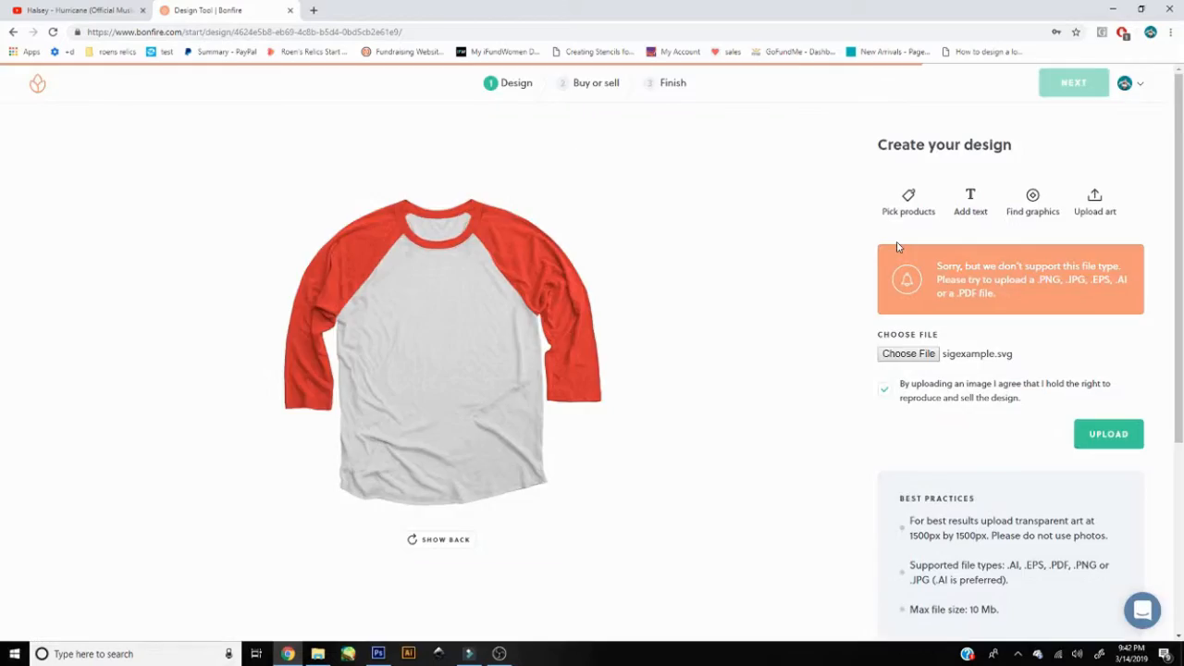
Step: Upload lifeguardshirt.png from the svg idea folder onto the shirt front, and remove the placed image again
click(891, 357)
scroll(176, 231, down, 2)
scroll(178, 245, down, 1)
double_click(176, 184)
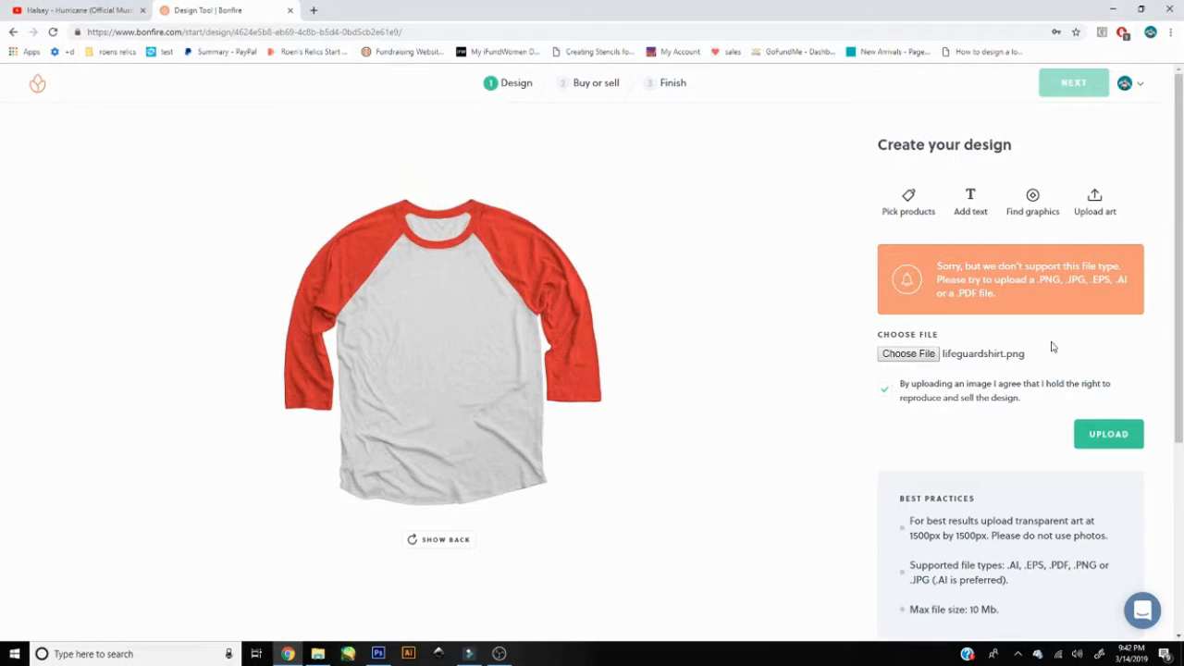
click(1108, 435)
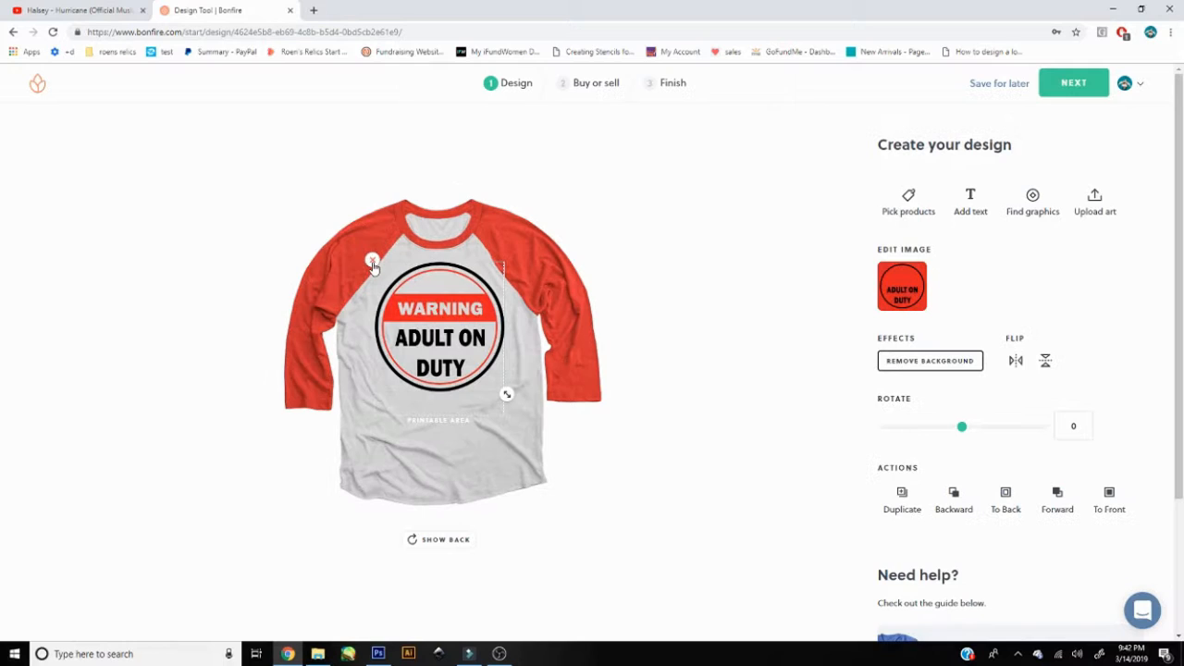
click(372, 263)
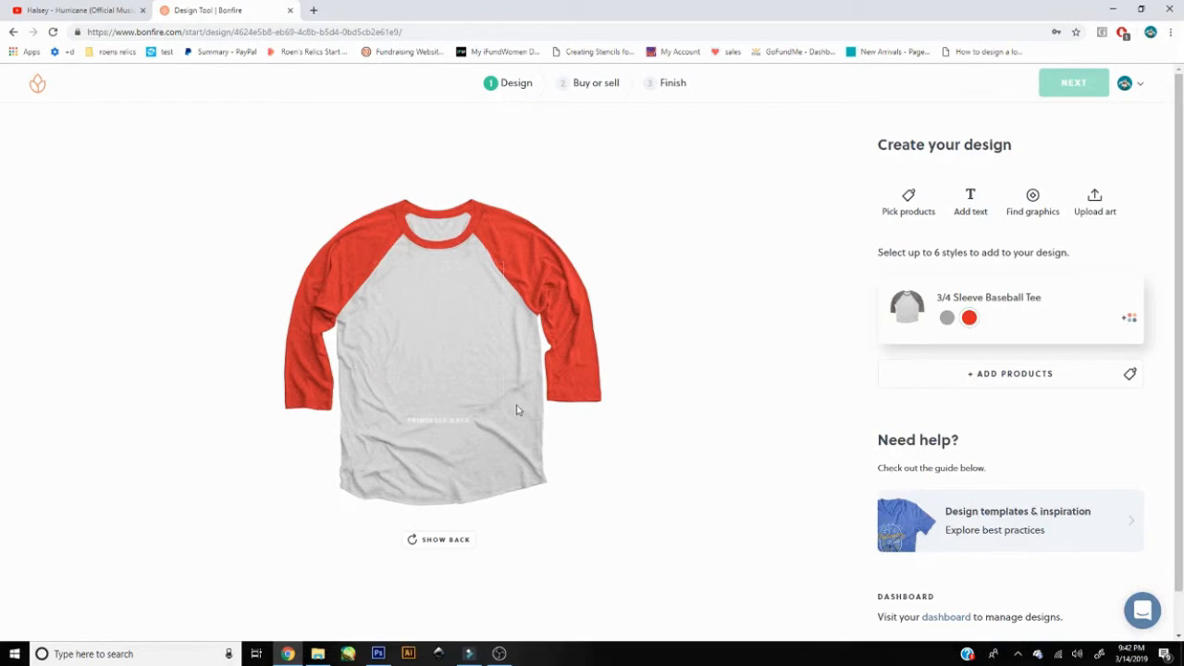
Step: Upload lifeguardshirt.png with the image rights statement accepted, and position the sign centrally on the shirt's chest
click(1095, 197)
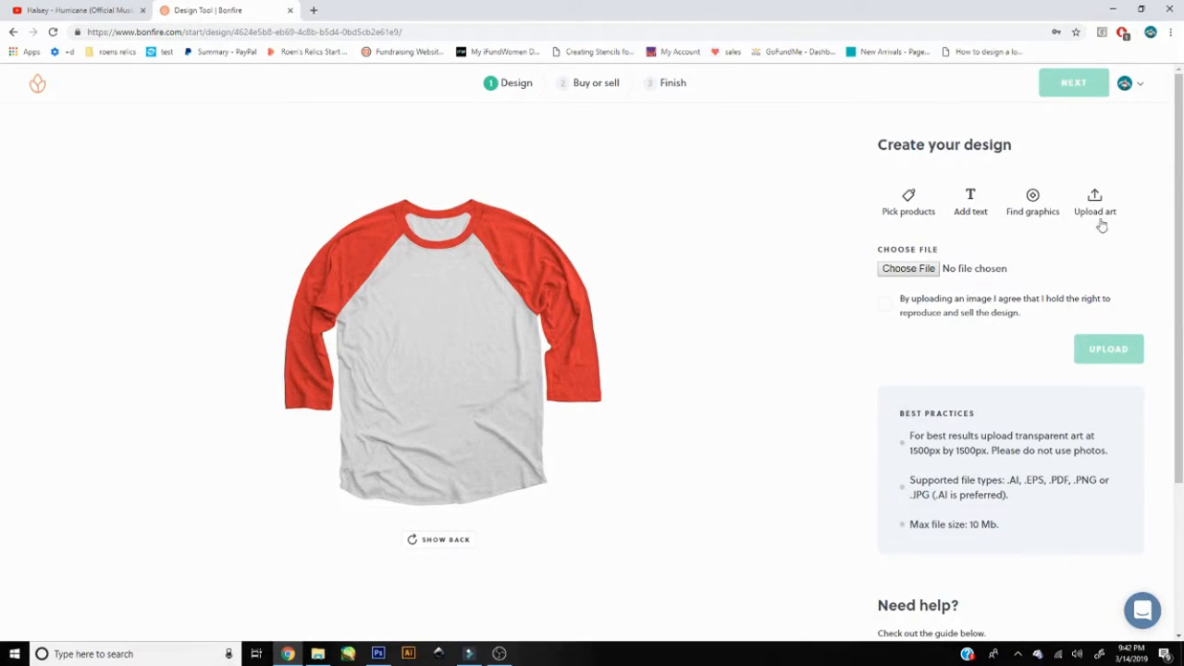
click(906, 270)
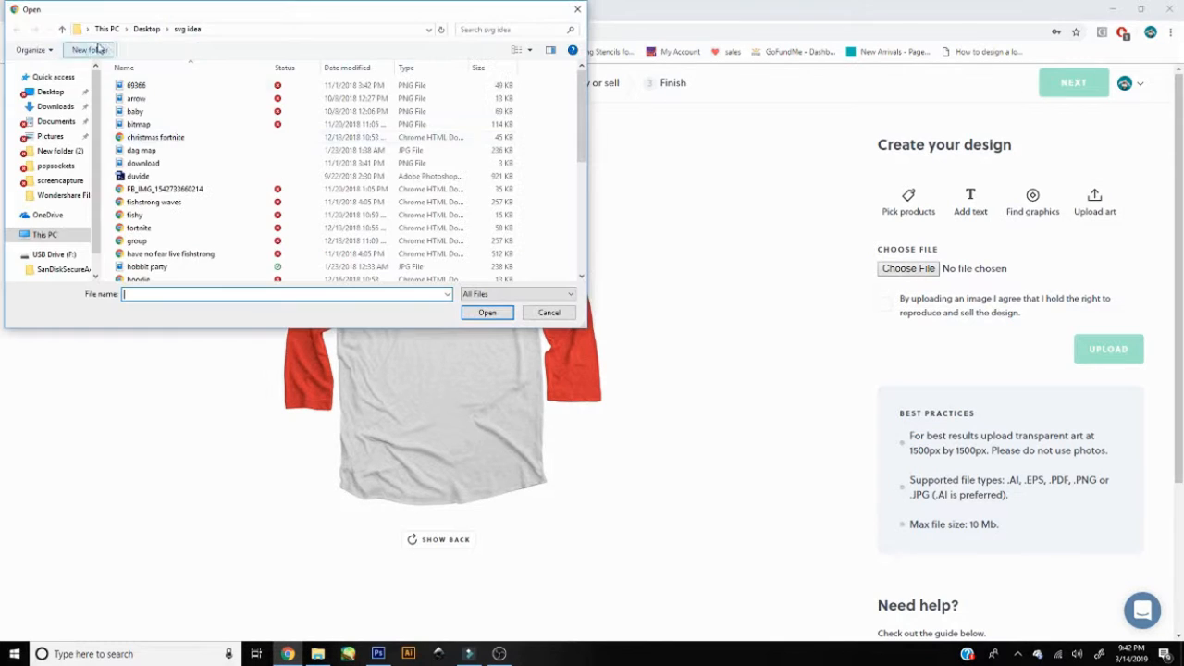
scroll(159, 185, down, 5)
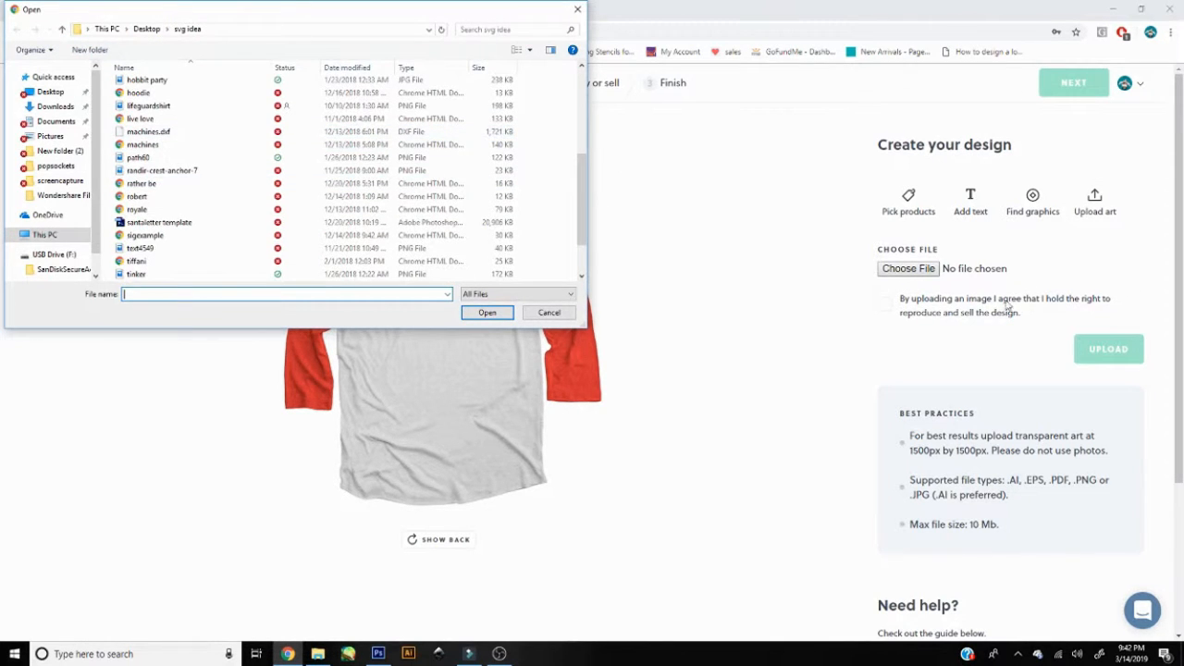
click(184, 109)
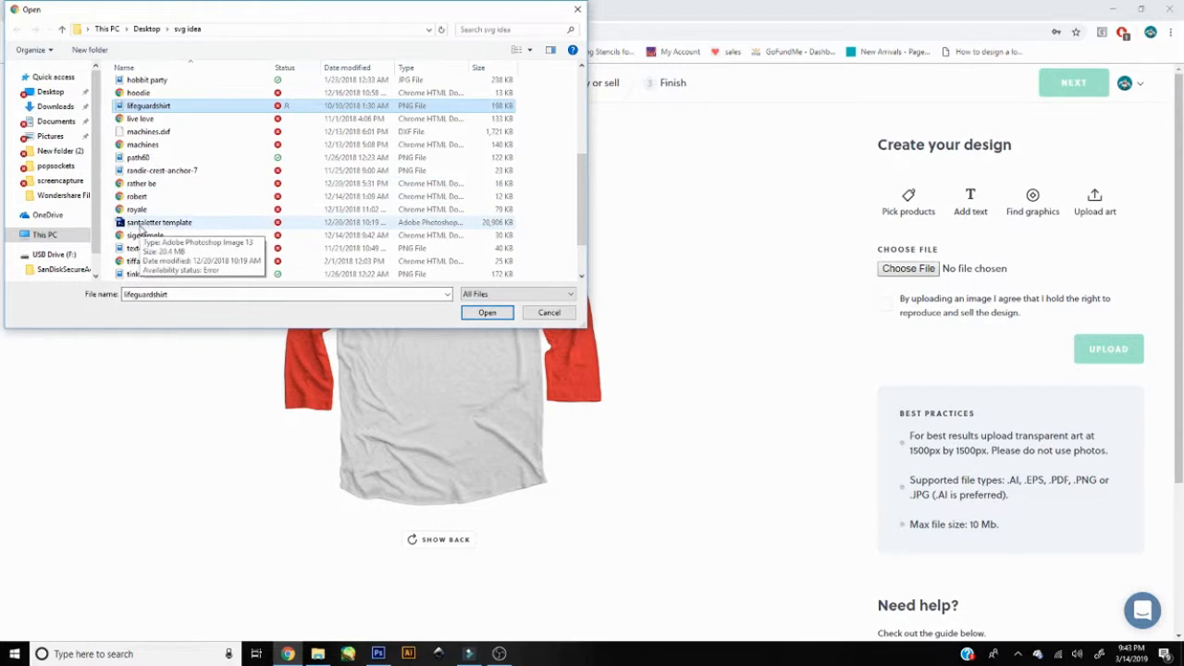
click(487, 313)
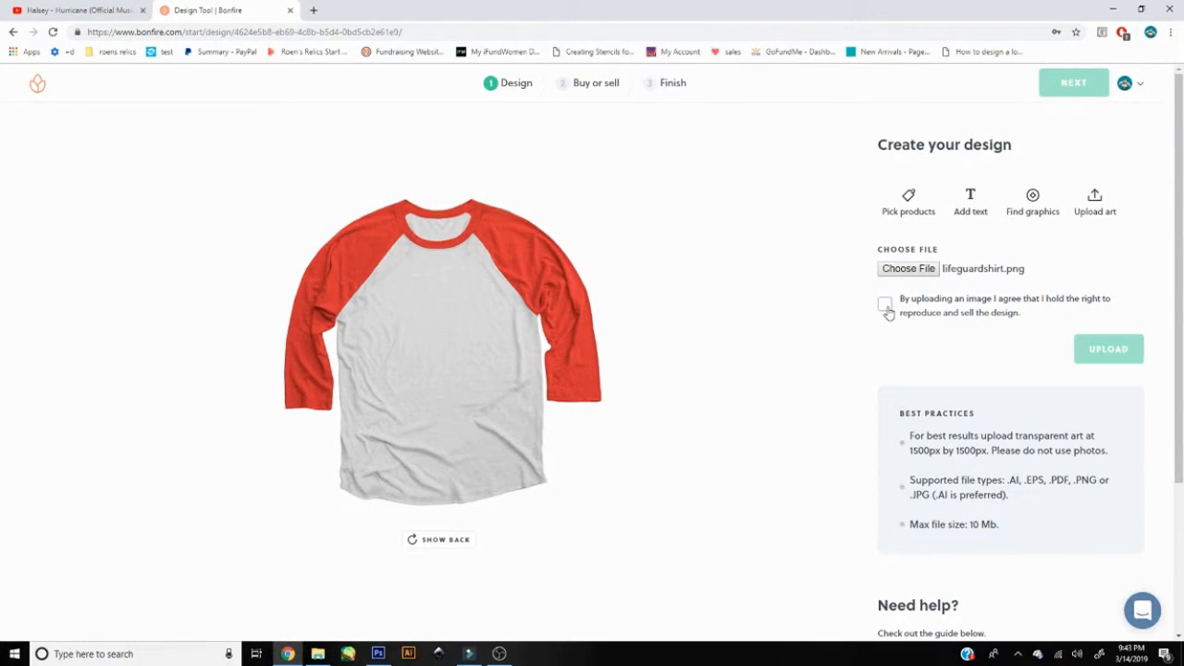
click(886, 306)
click(1096, 349)
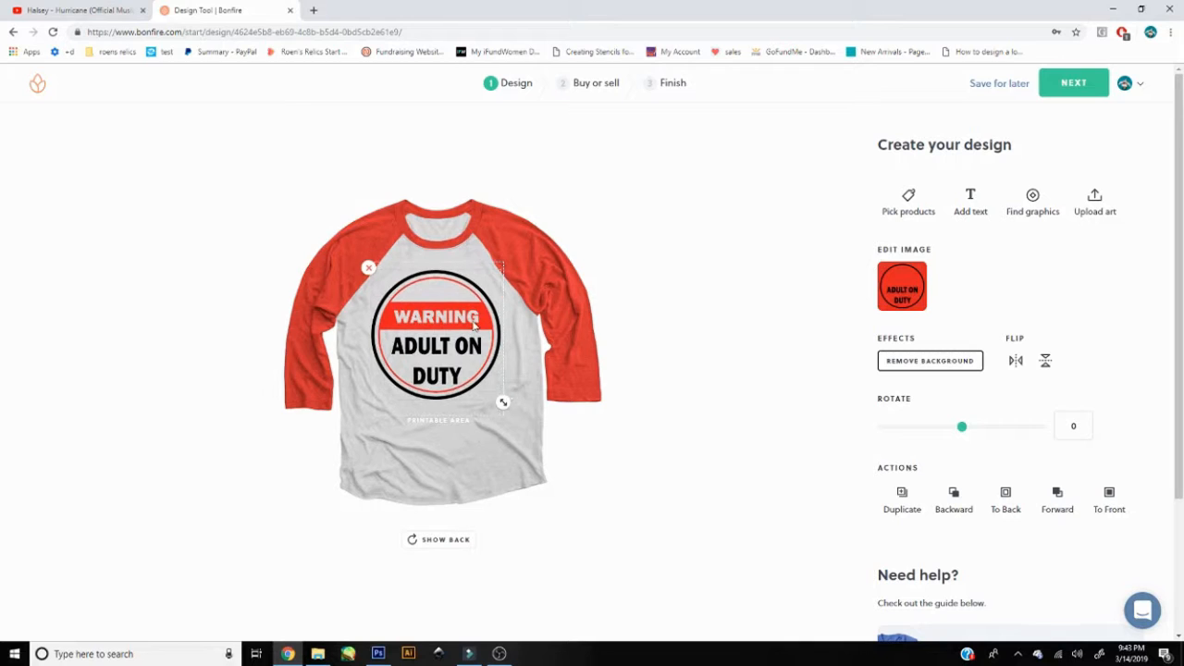
drag(473, 321, 475, 320)
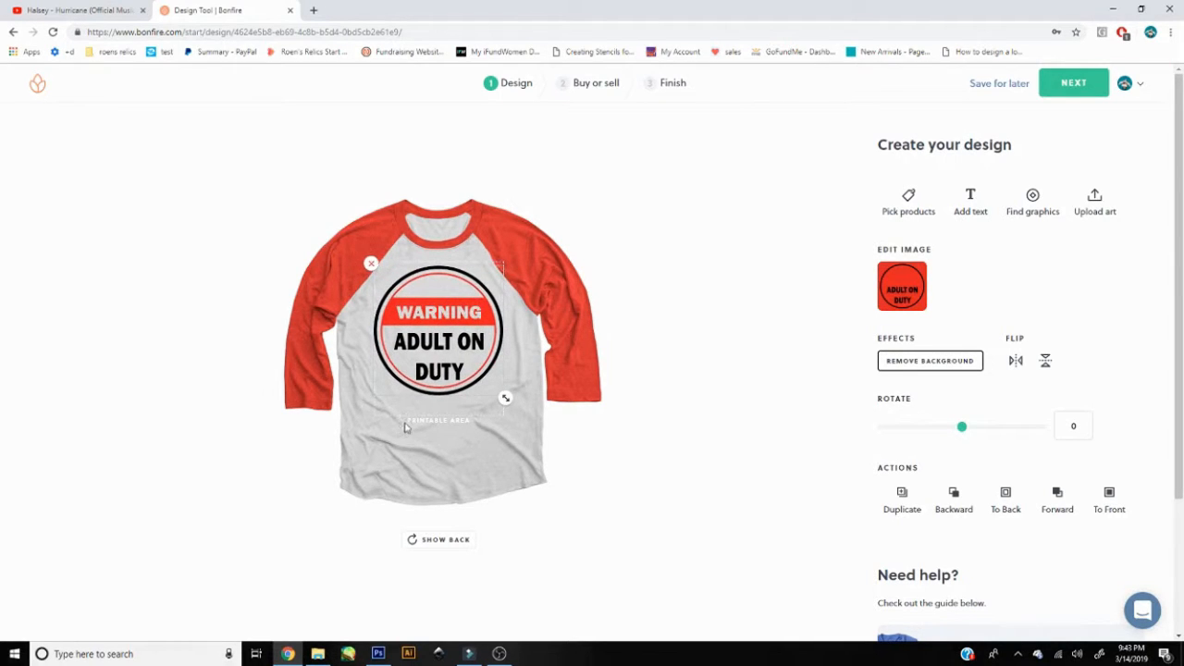
Step: Switch to the shirt's back, search the graphics for "life guard" and add a life ring graphic
click(443, 541)
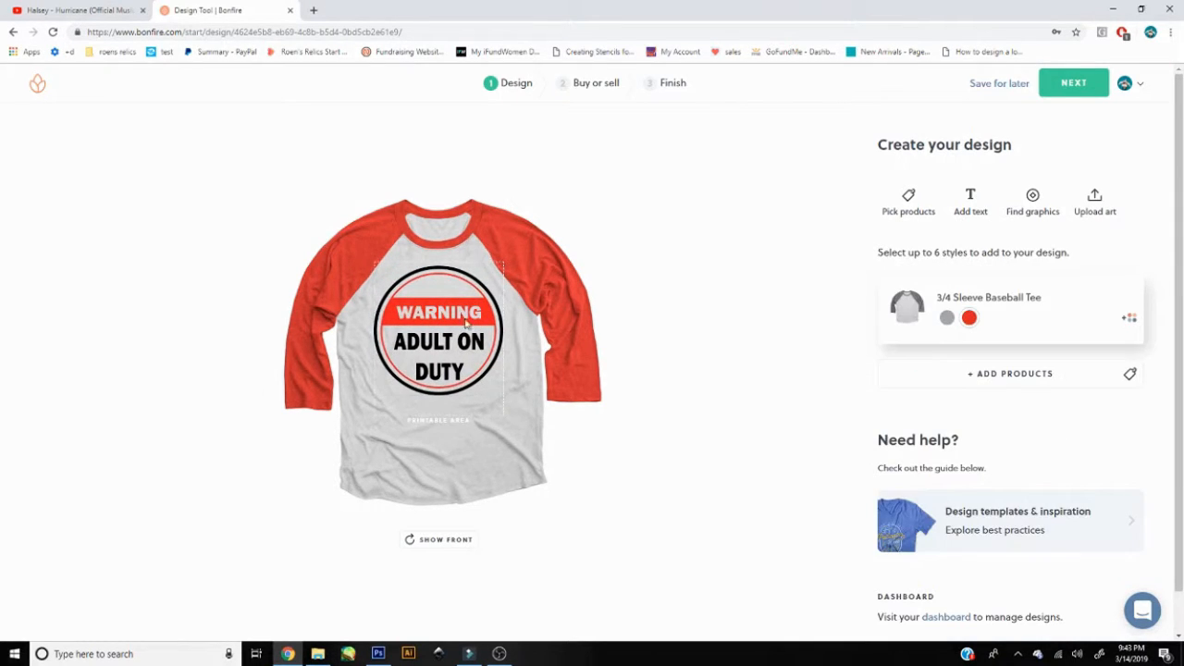
click(1096, 206)
click(1024, 209)
click(980, 262)
text(life guard)
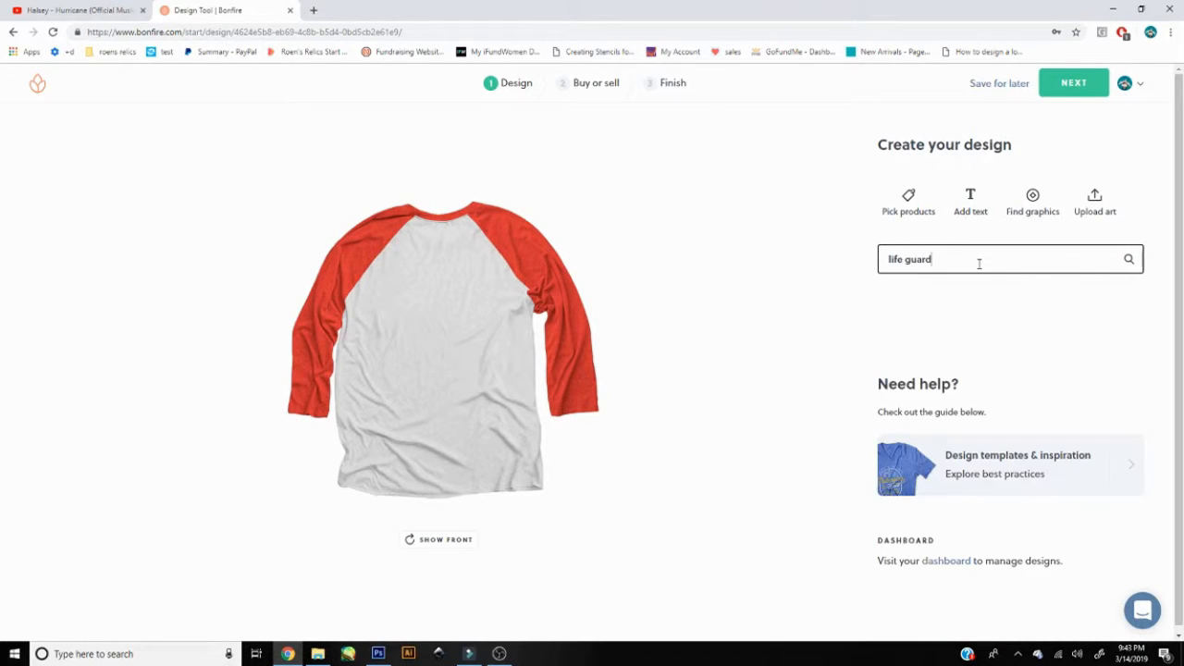
key(Return)
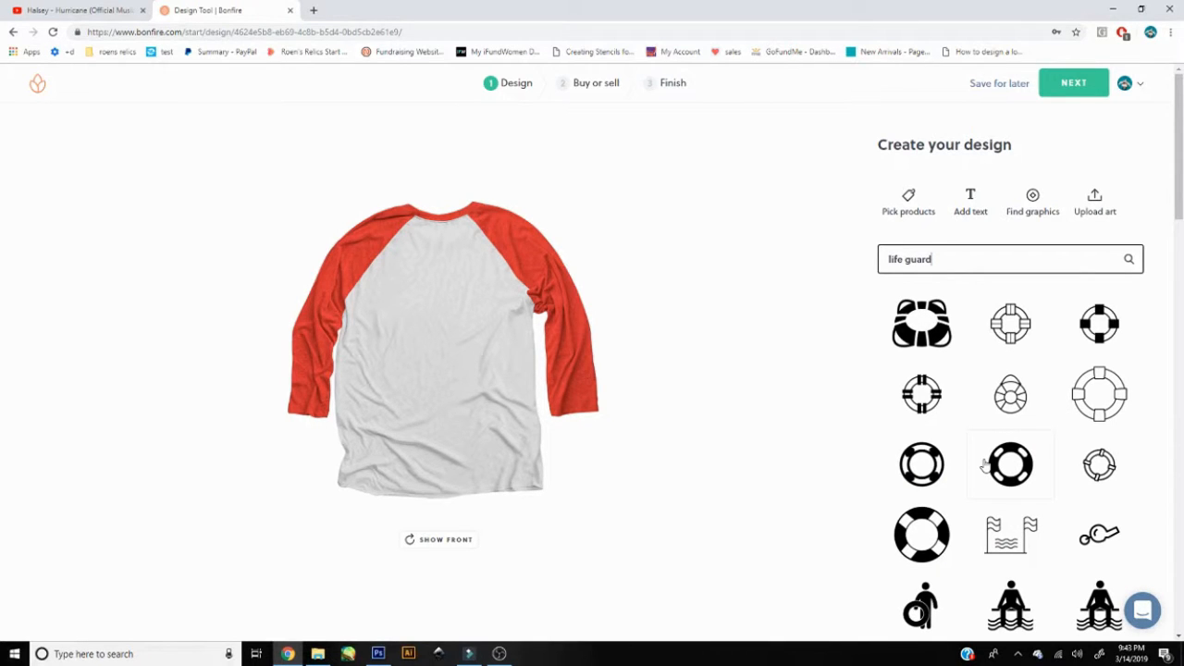
scroll(985, 466, down, 10)
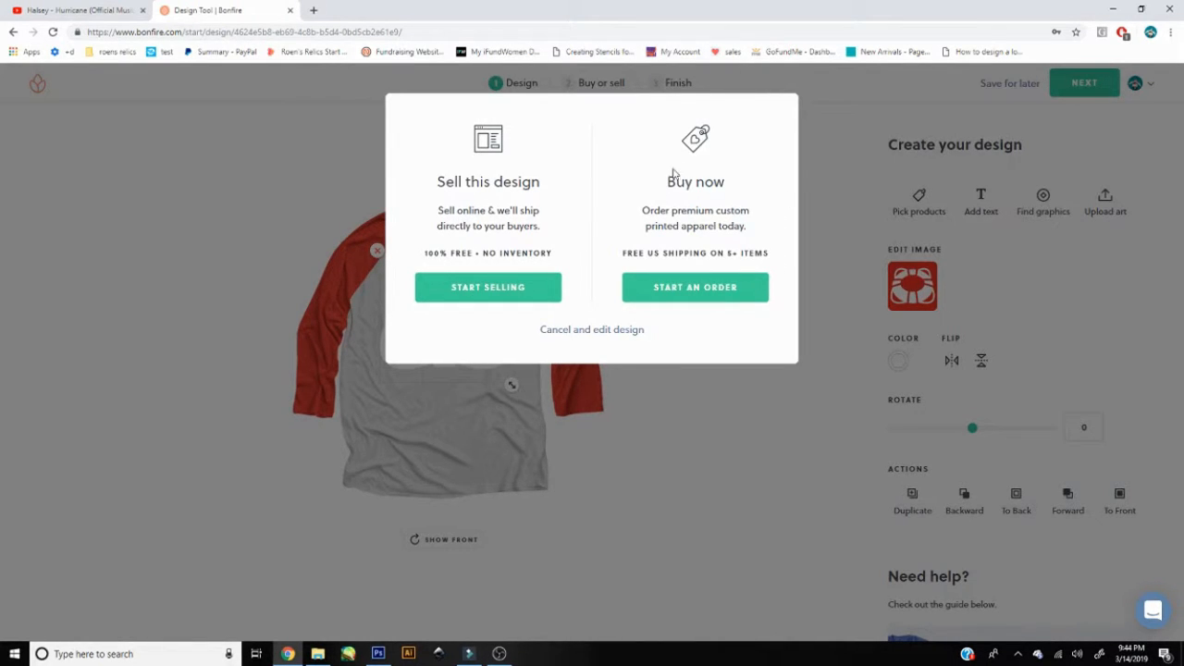
Step: Start a purchase order for the design, check the shirt's back and continue to the size selection
click(701, 280)
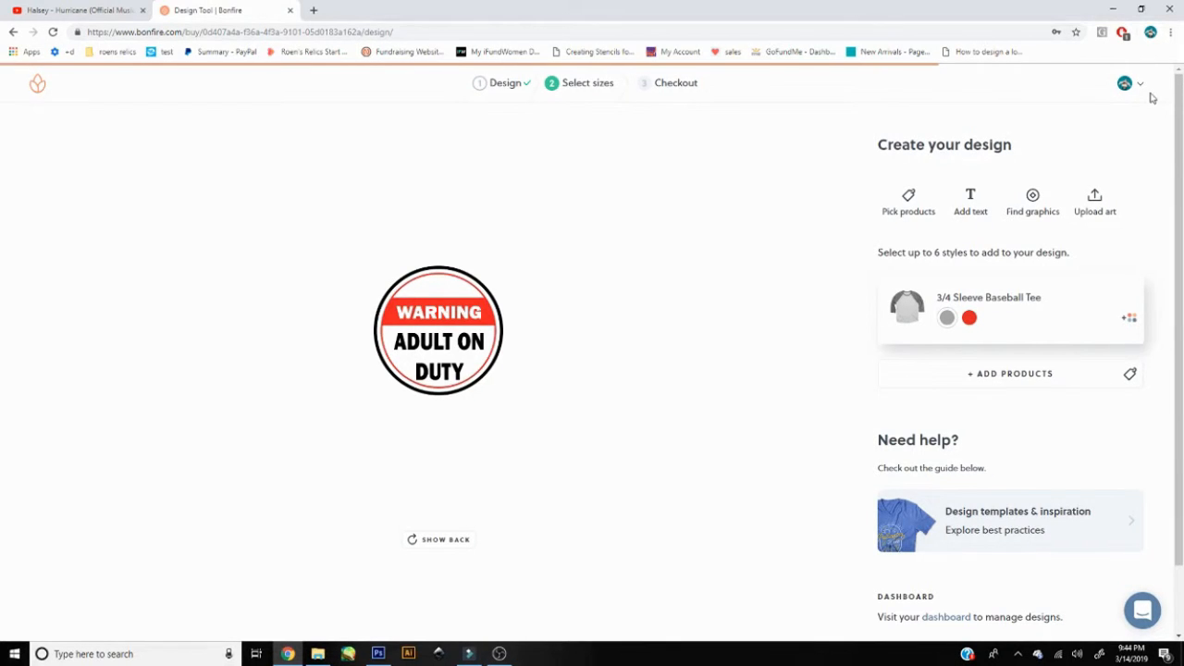
click(448, 542)
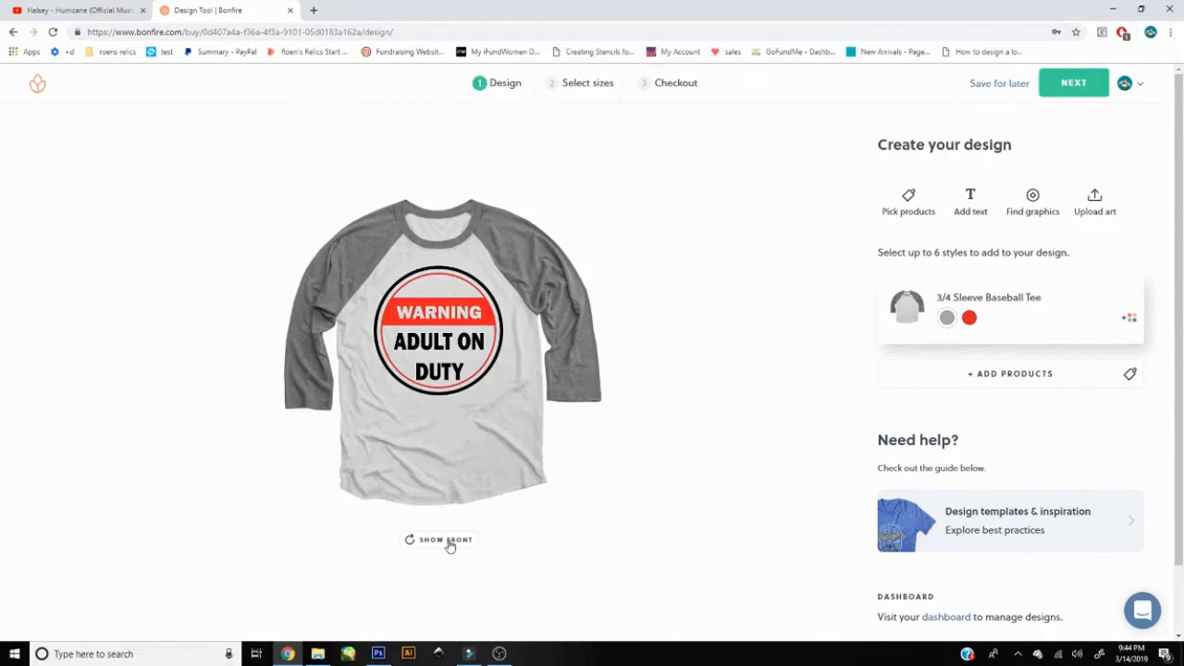
click(1073, 83)
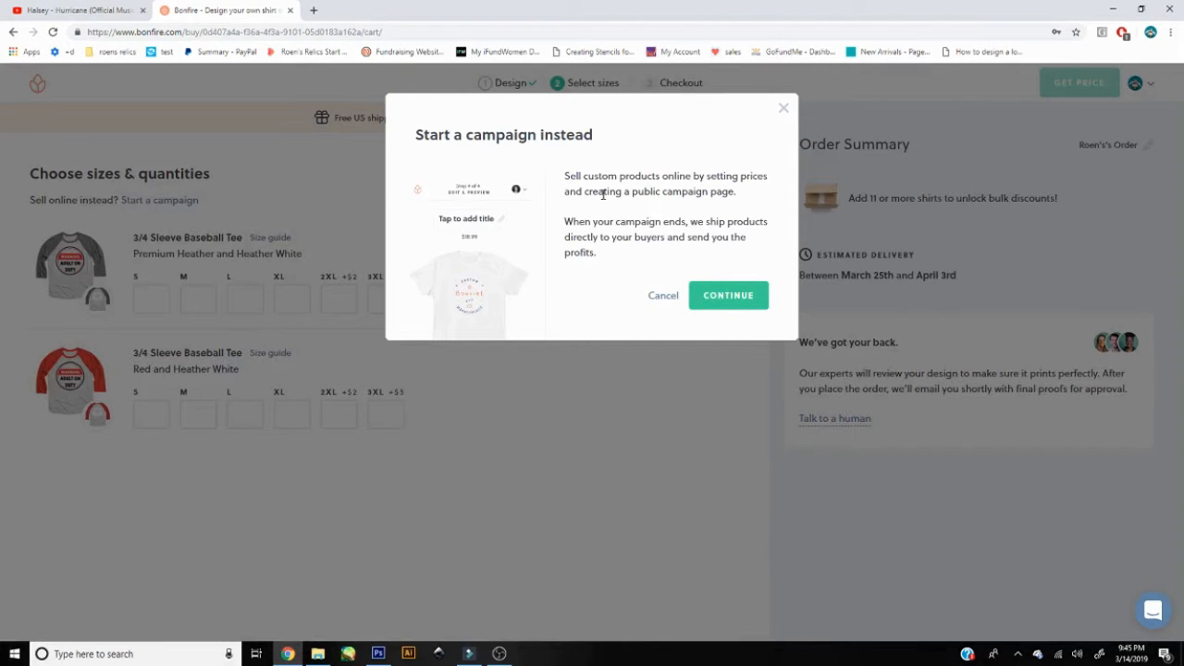
Step: Read the campaign description and turn the order into an online selling campaign
drag(565, 176, 736, 197)
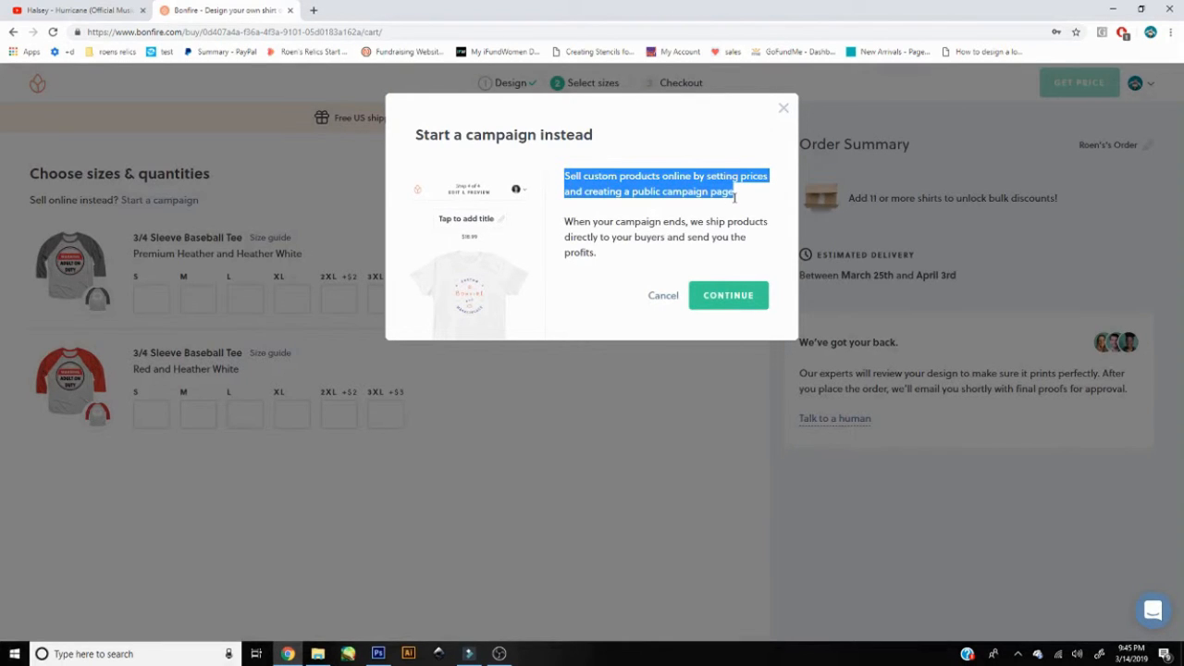
drag(565, 223, 724, 248)
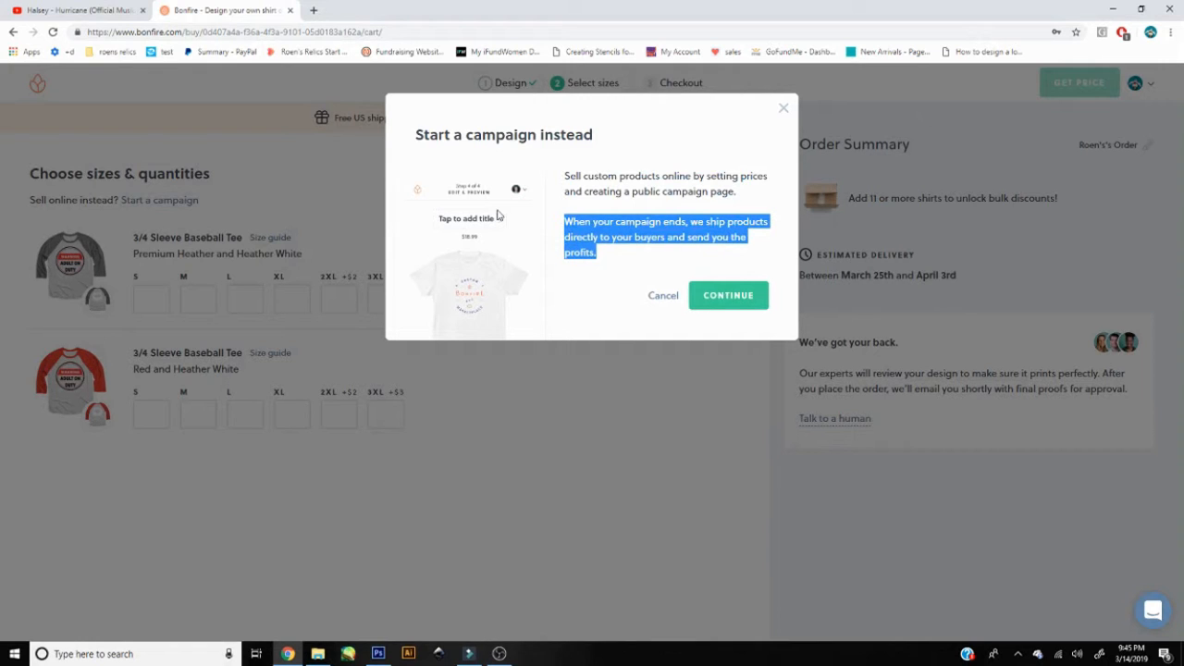
click(730, 297)
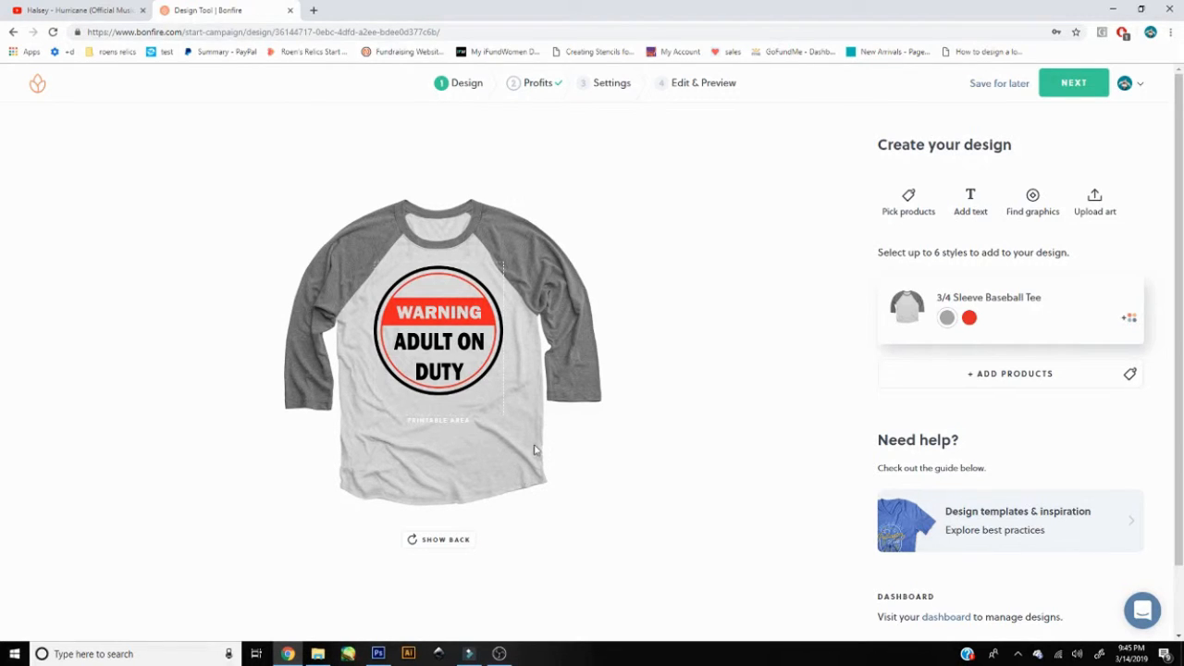
click(1125, 85)
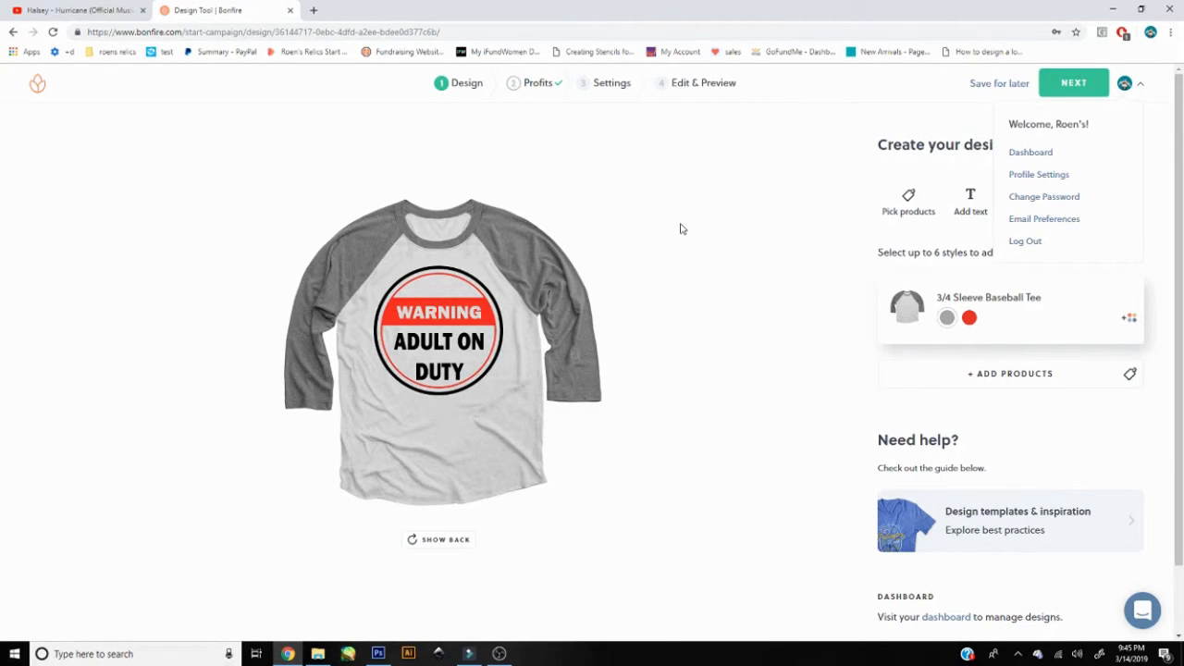
click(730, 238)
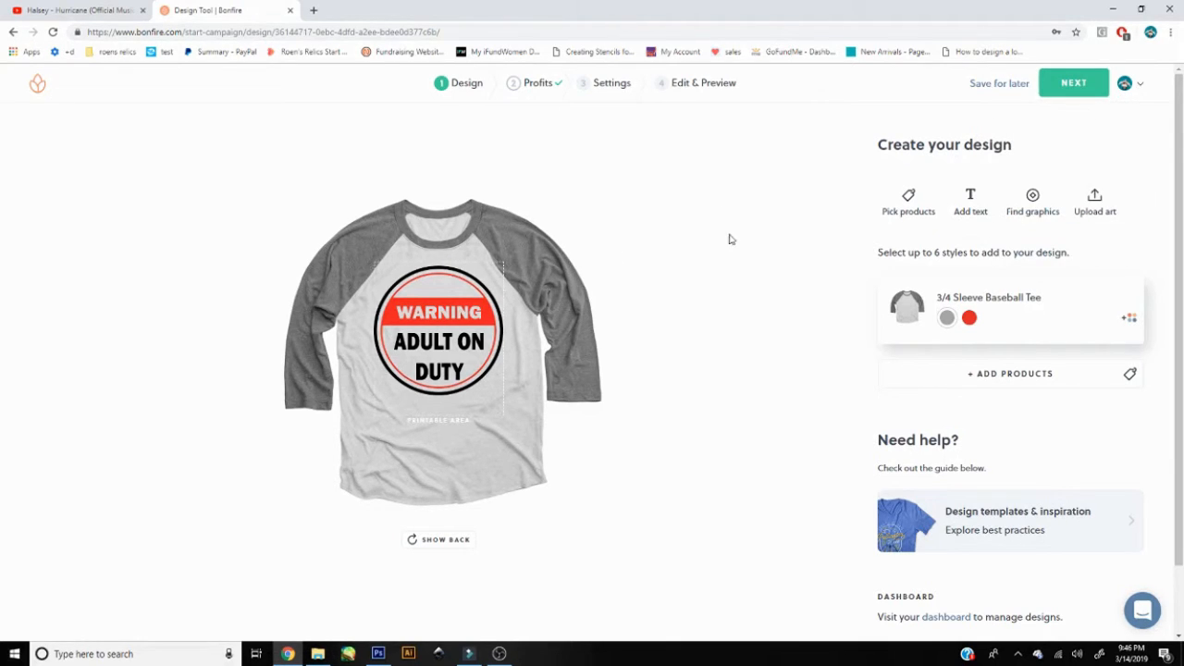